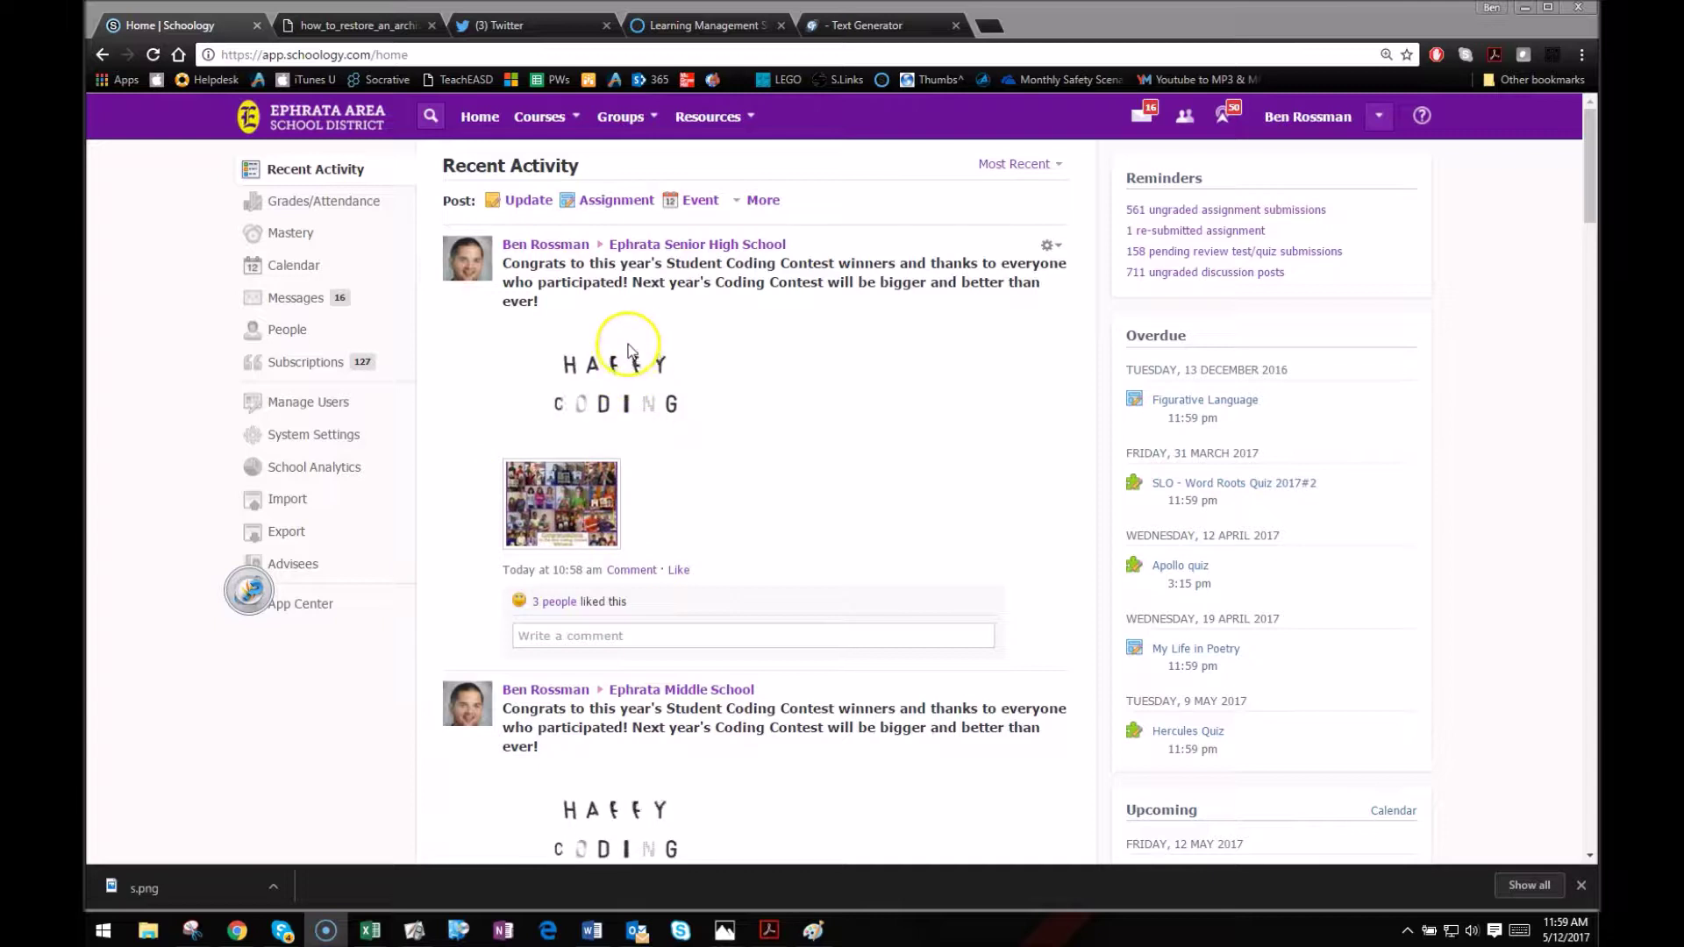
Step: Show the Archived tab of the full My Courses list
left_click(556, 119)
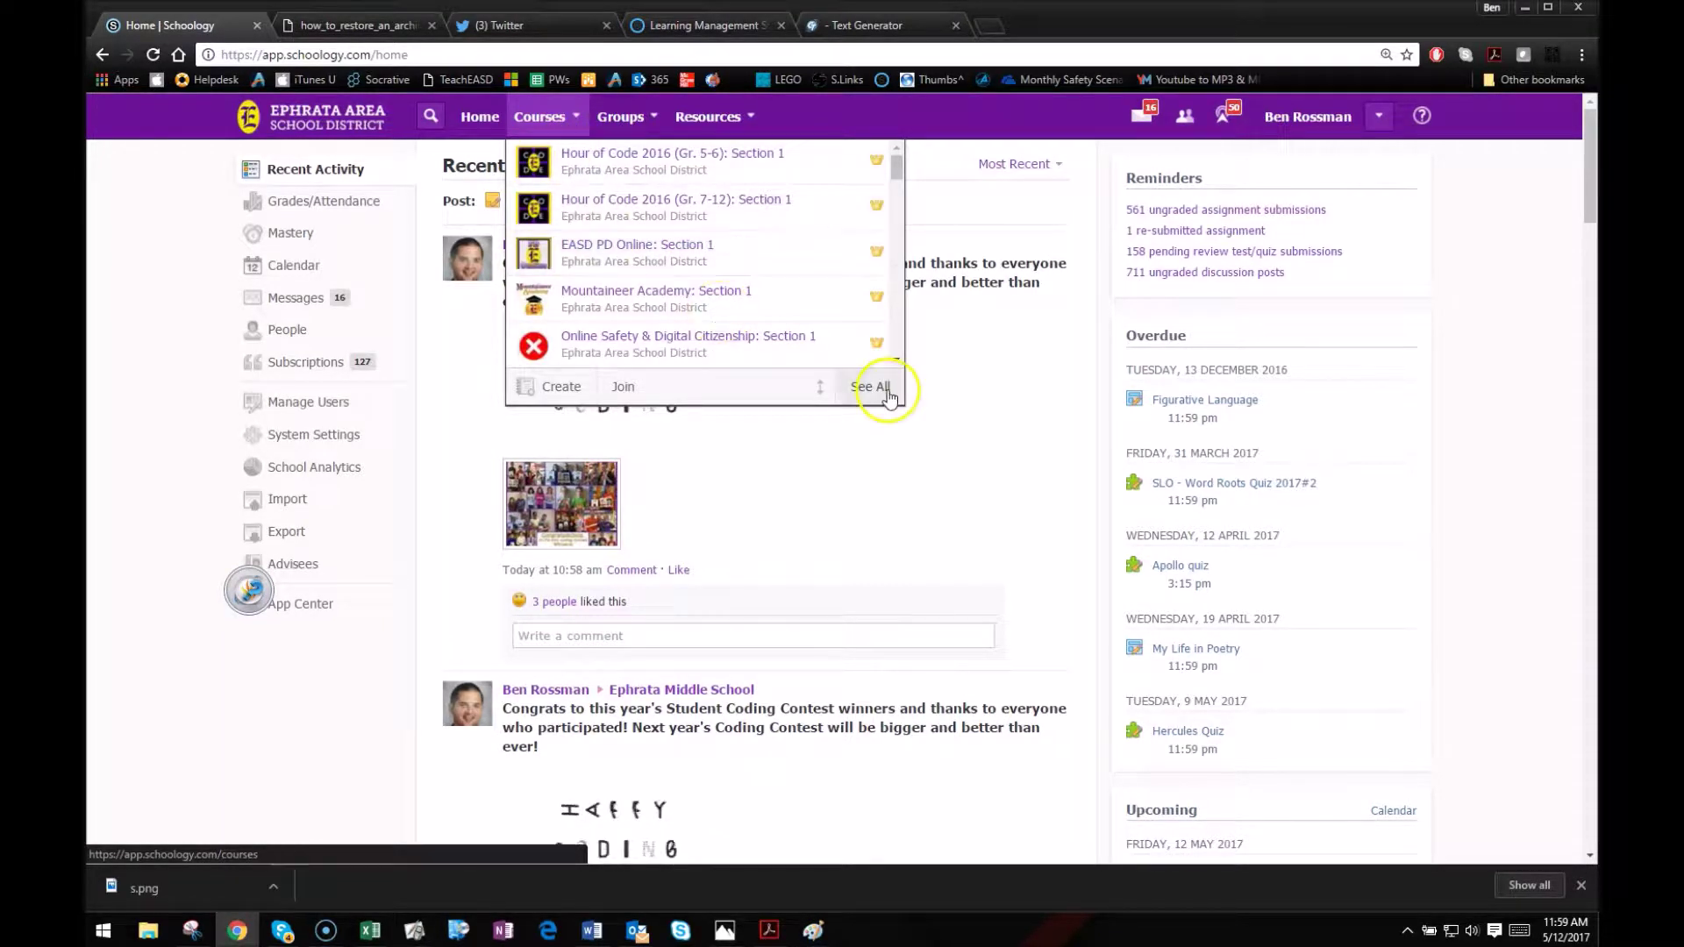
left_click(886, 390)
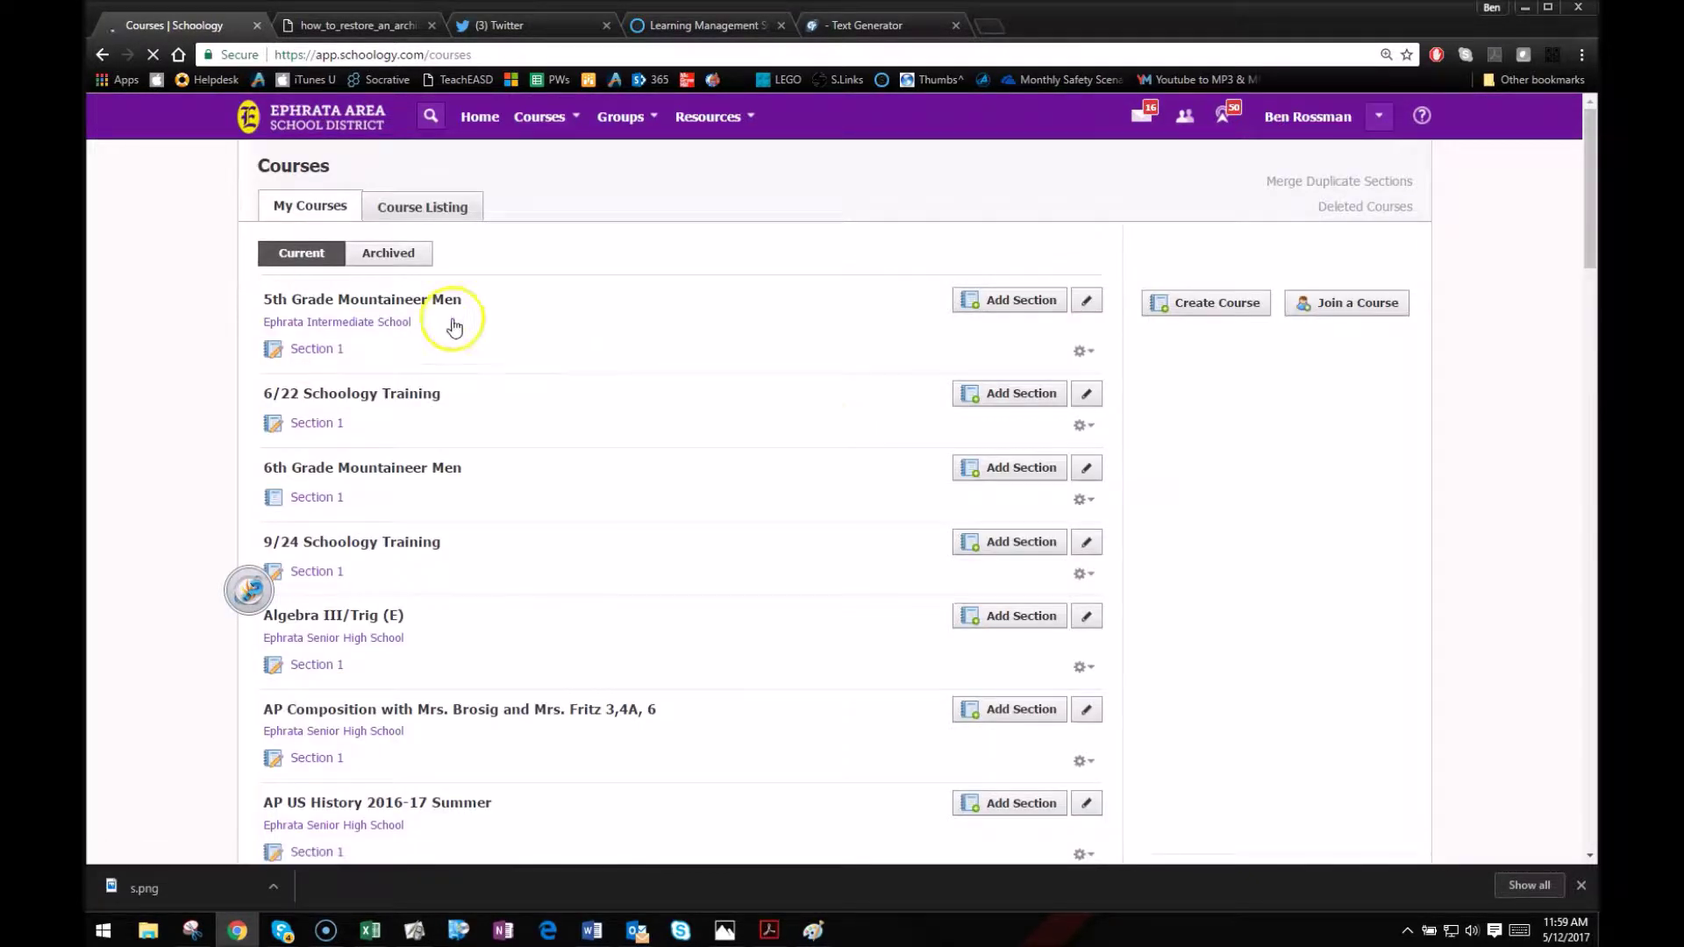
left_click(388, 256)
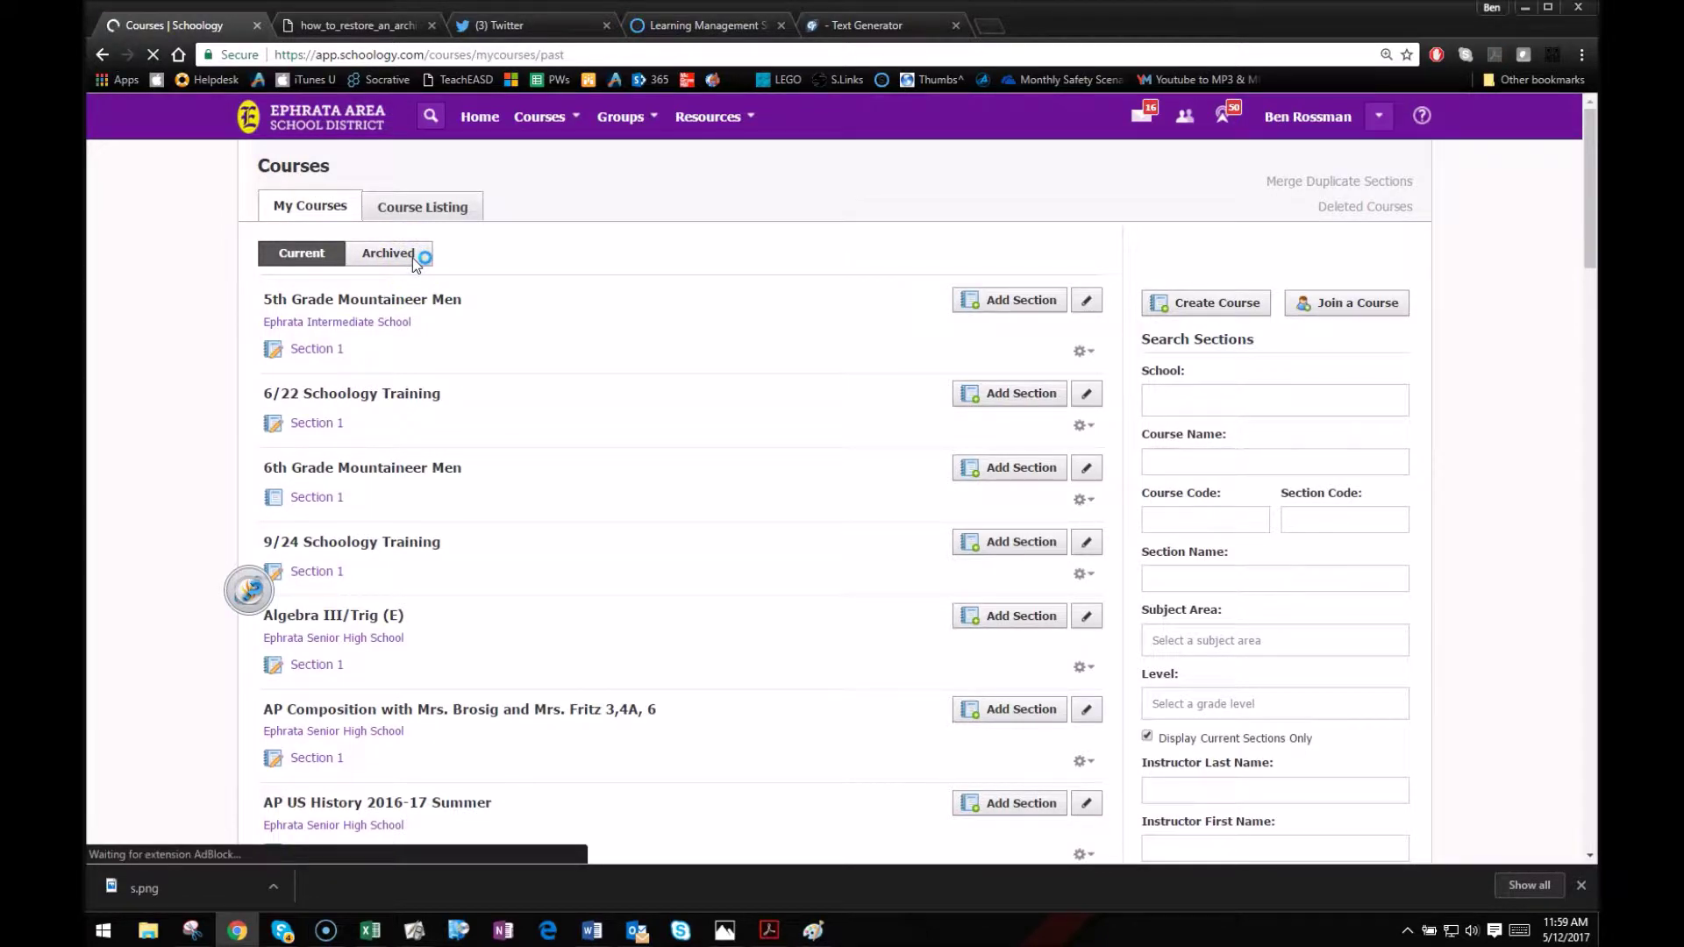
Step: Scroll through the archived courses and open Section 1 of the E101 course
left_click(586, 414)
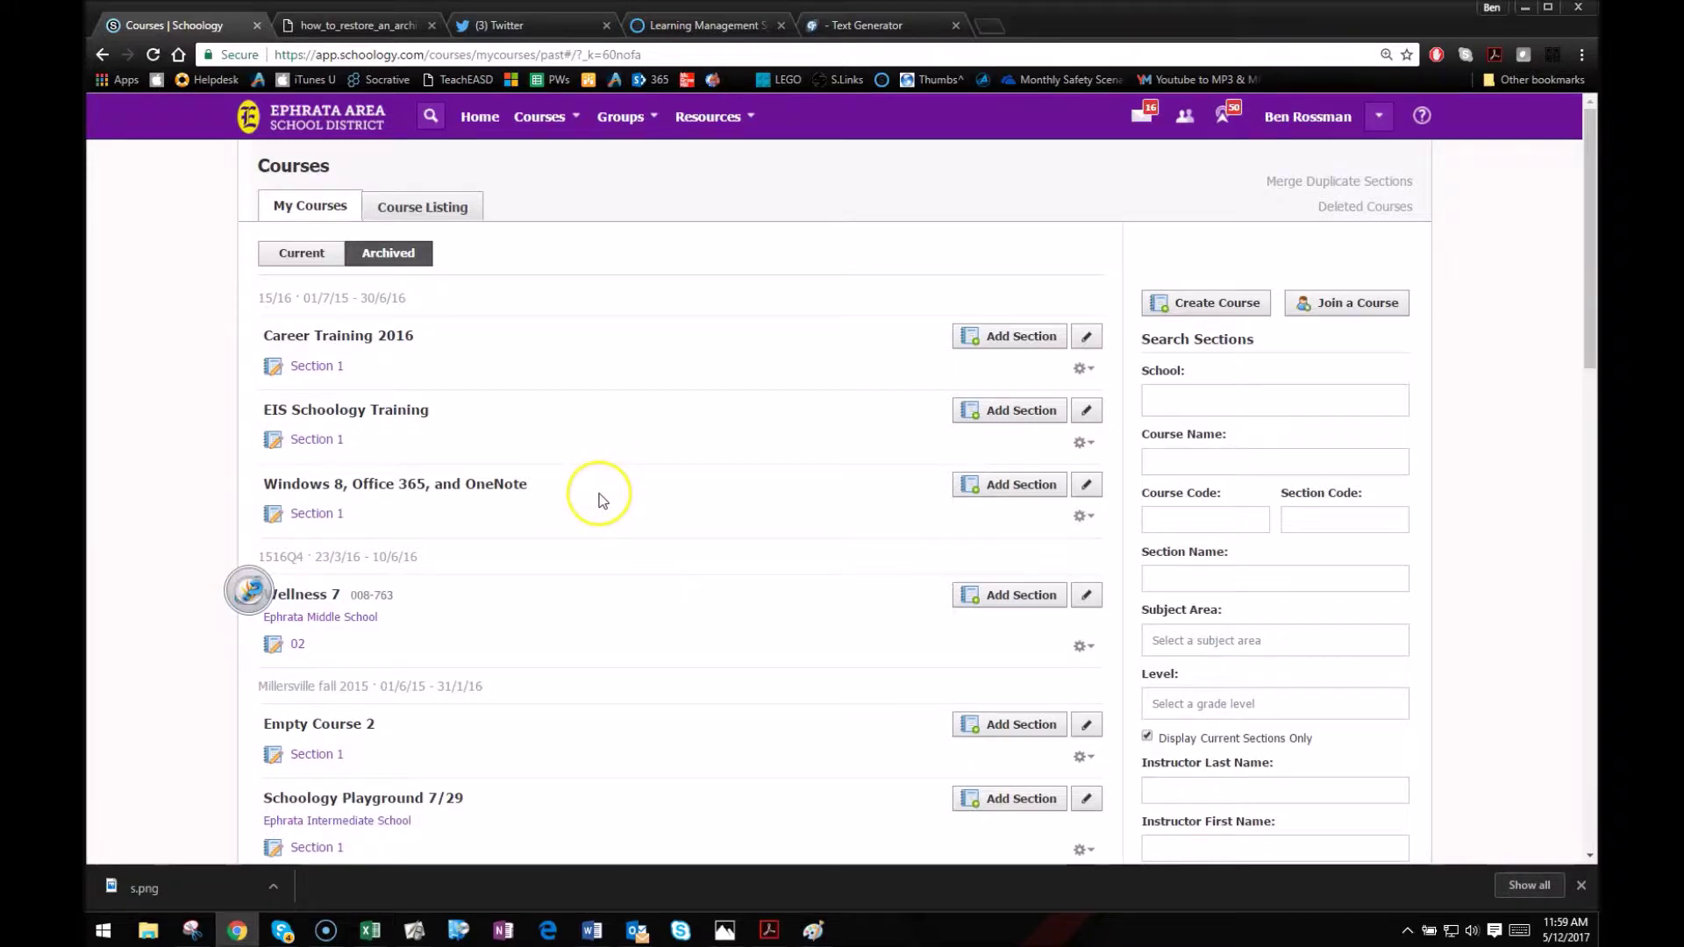
scroll(601, 492, "down", 15)
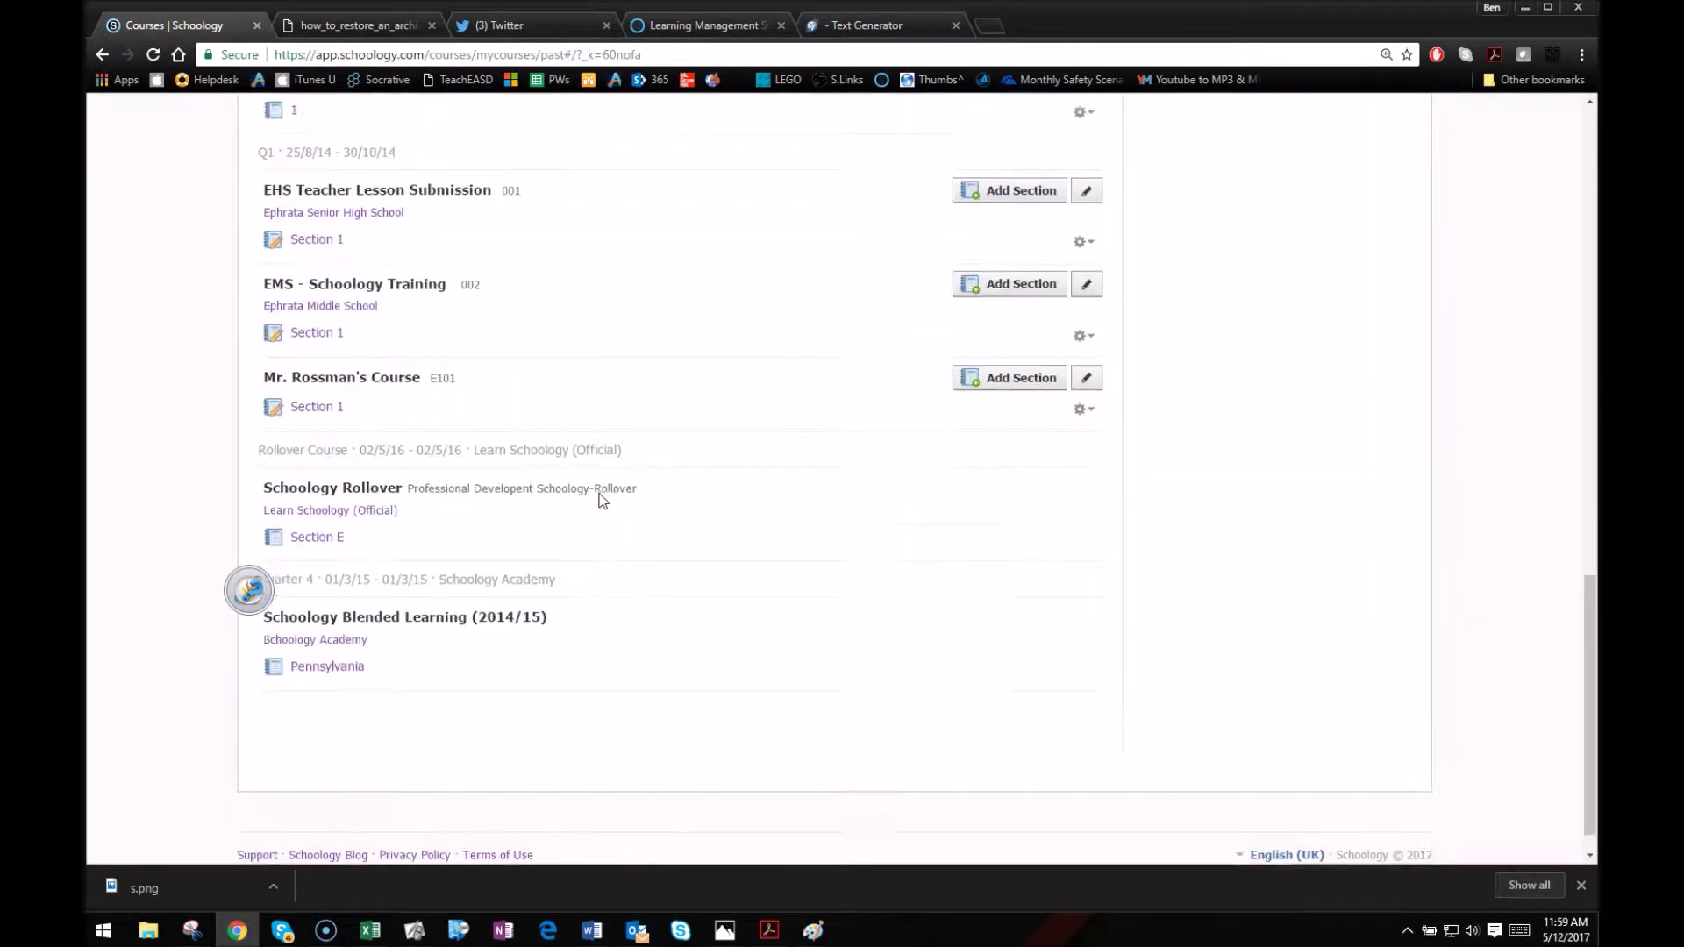
scroll(602, 492, "up", 15)
left_click(584, 506)
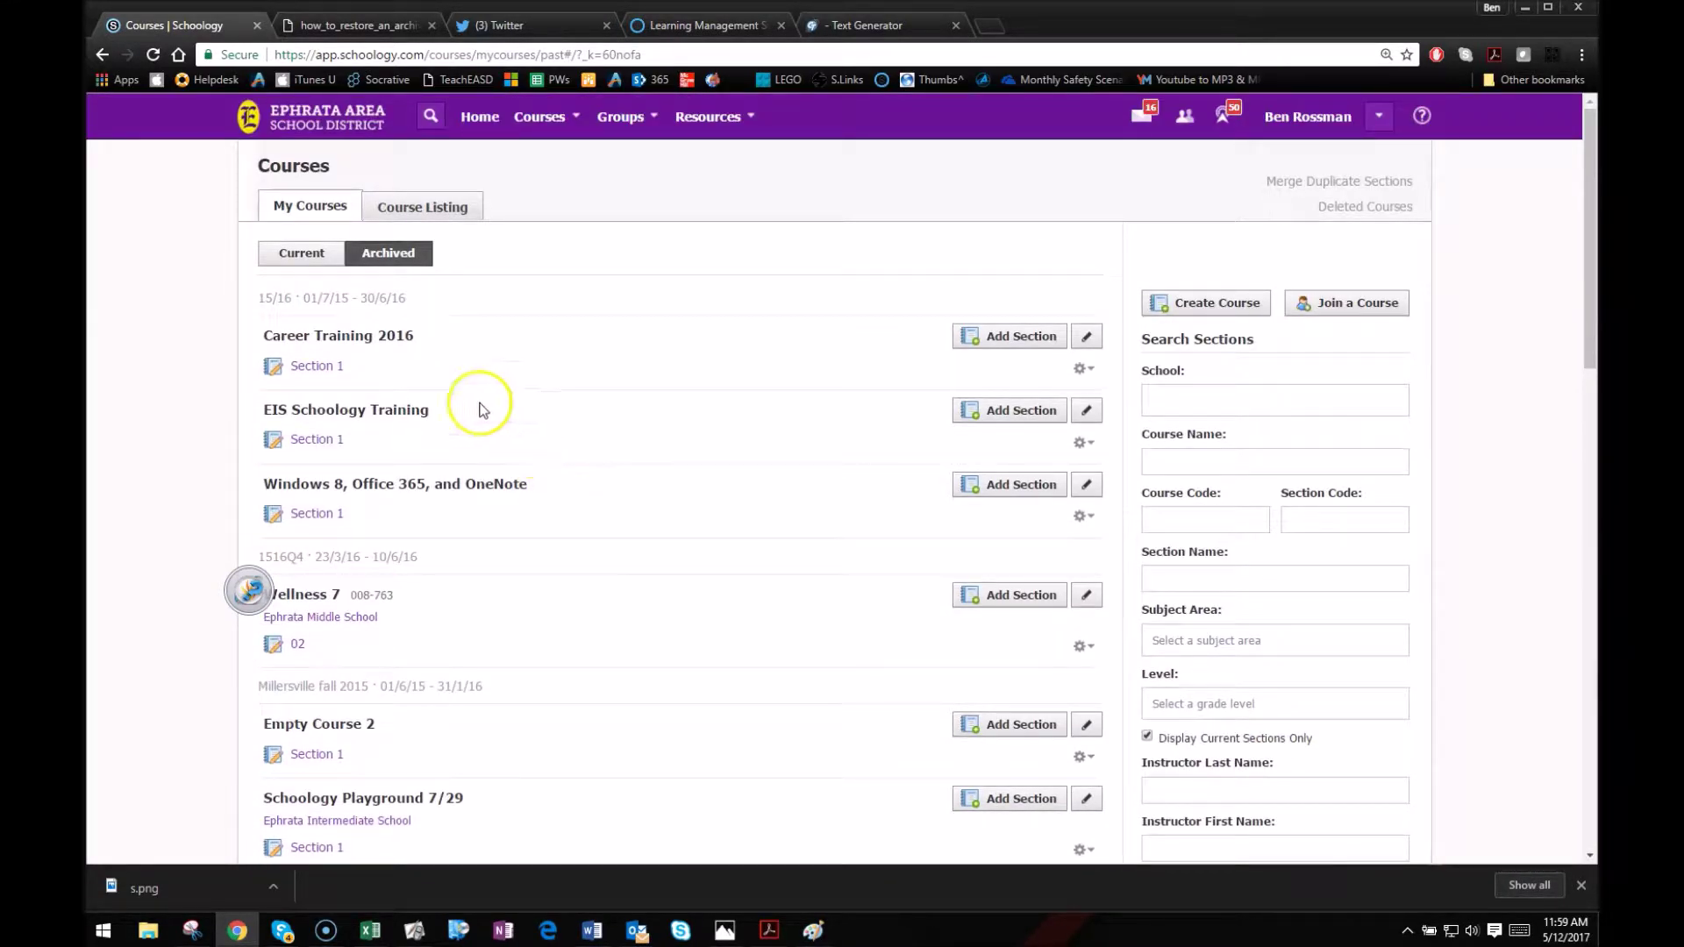
scroll(307, 408, "down", 7)
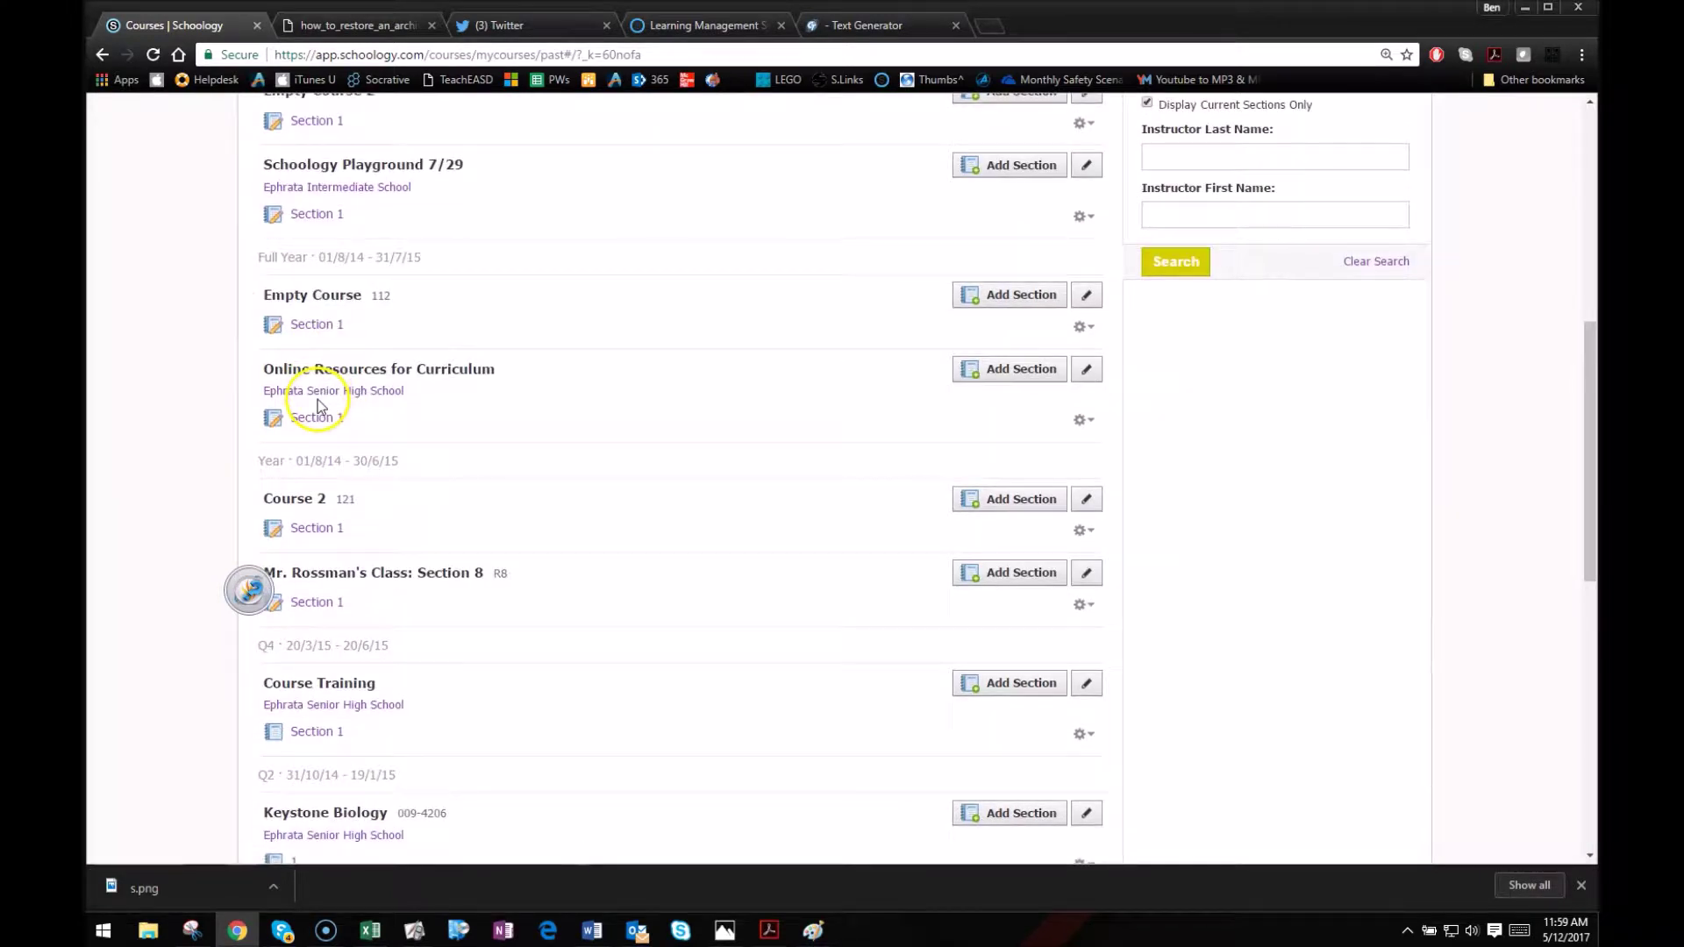
scroll(322, 406, "down", 2)
scroll(399, 522, "down", 1)
scroll(421, 578, "down", 1)
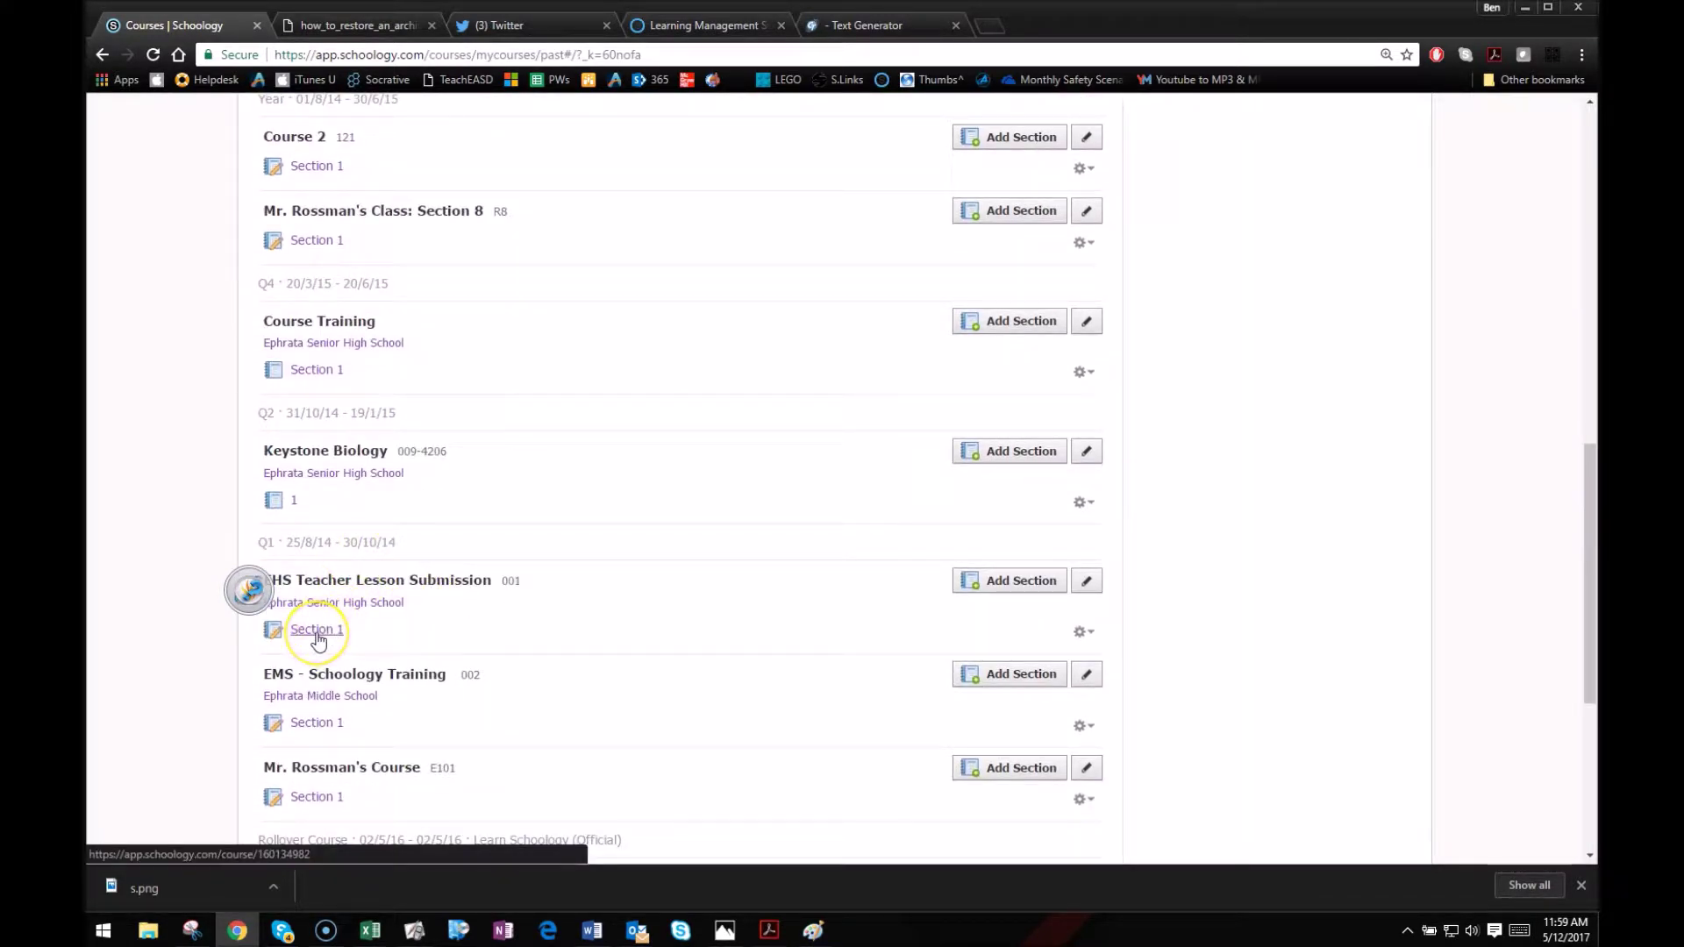
scroll(318, 641, "down", 1)
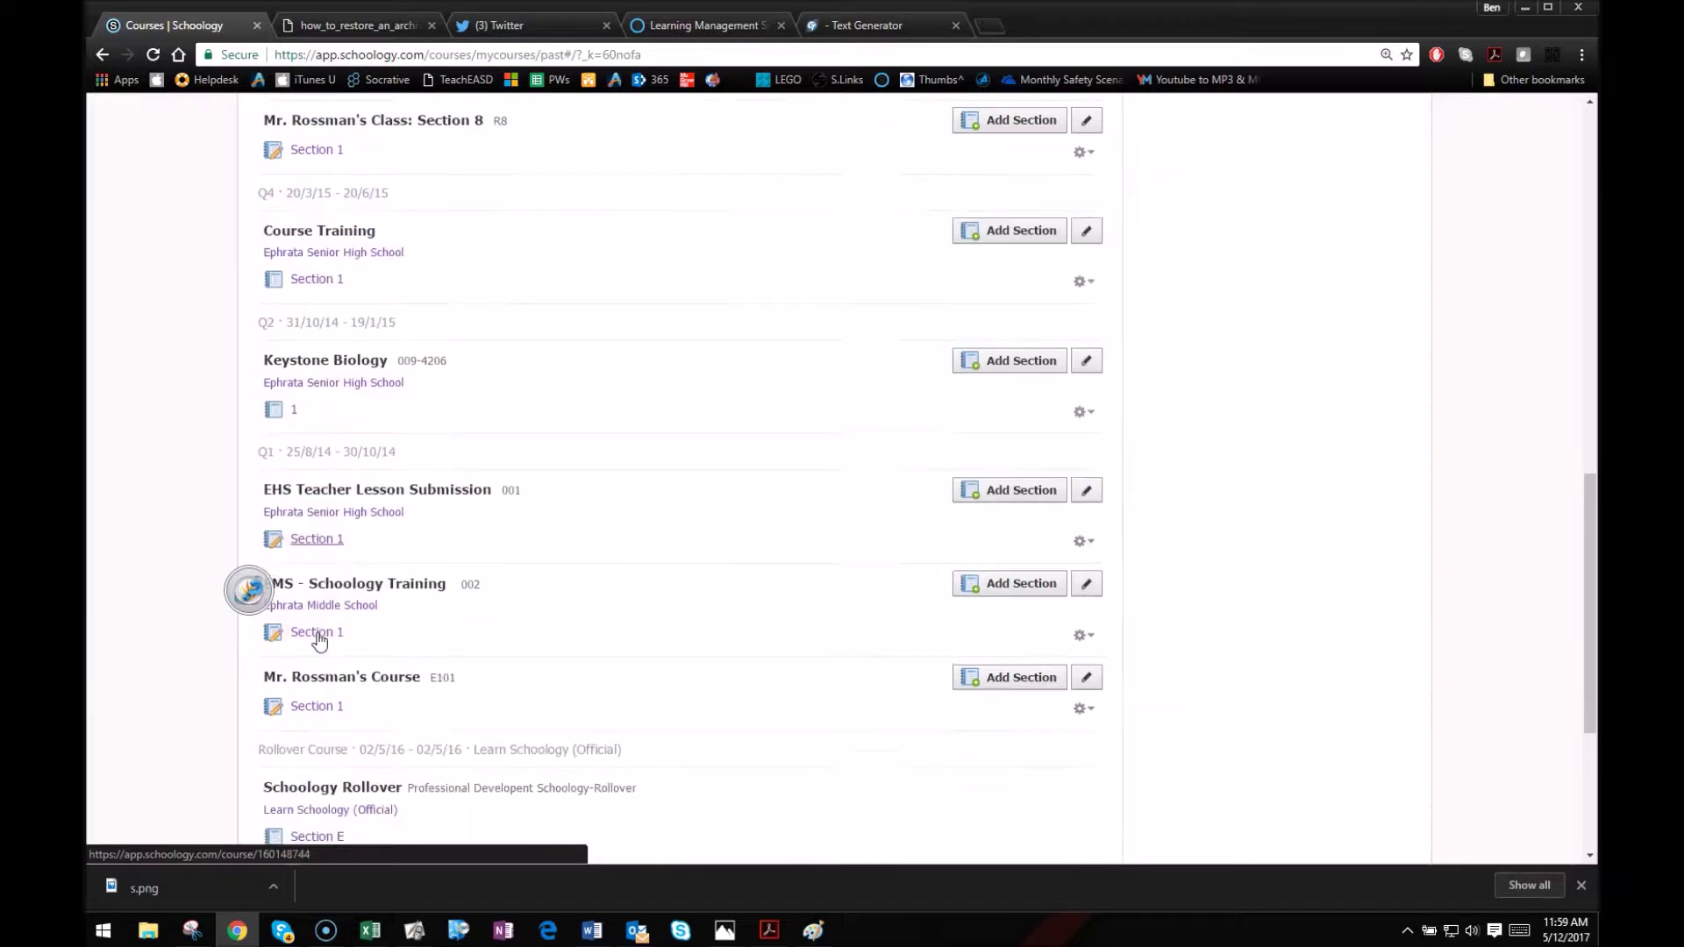
left_click(334, 715)
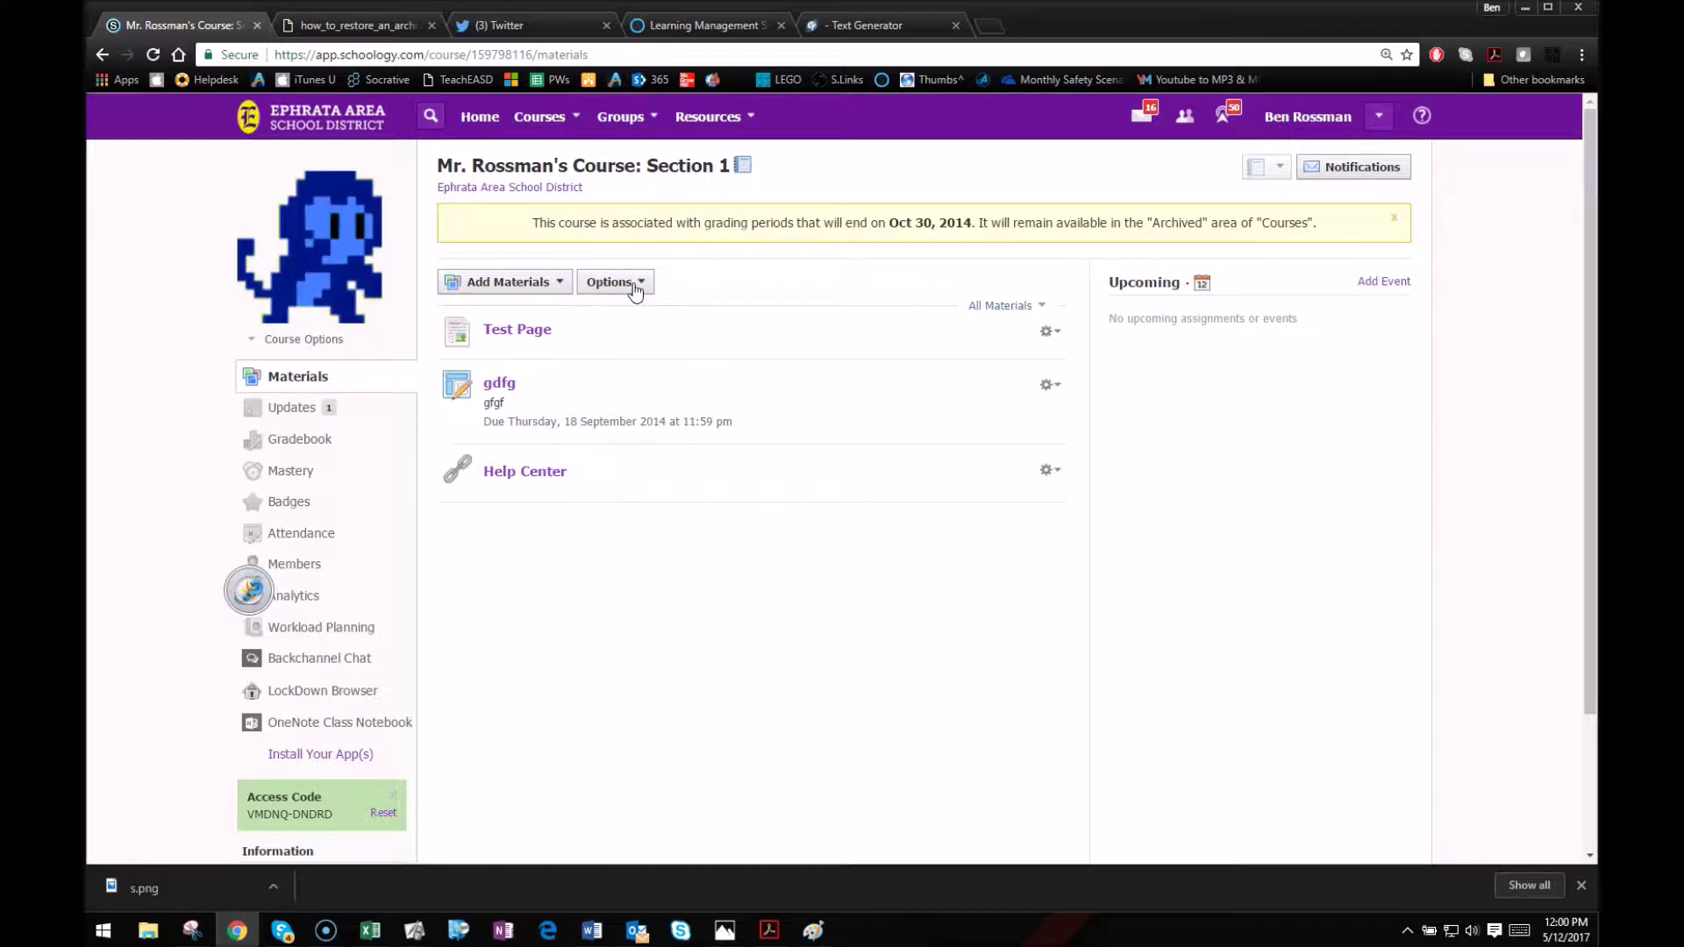
Step: Save the archived E101 course to Resources in the Home collection with no folder
left_click(636, 293)
left_click(661, 319)
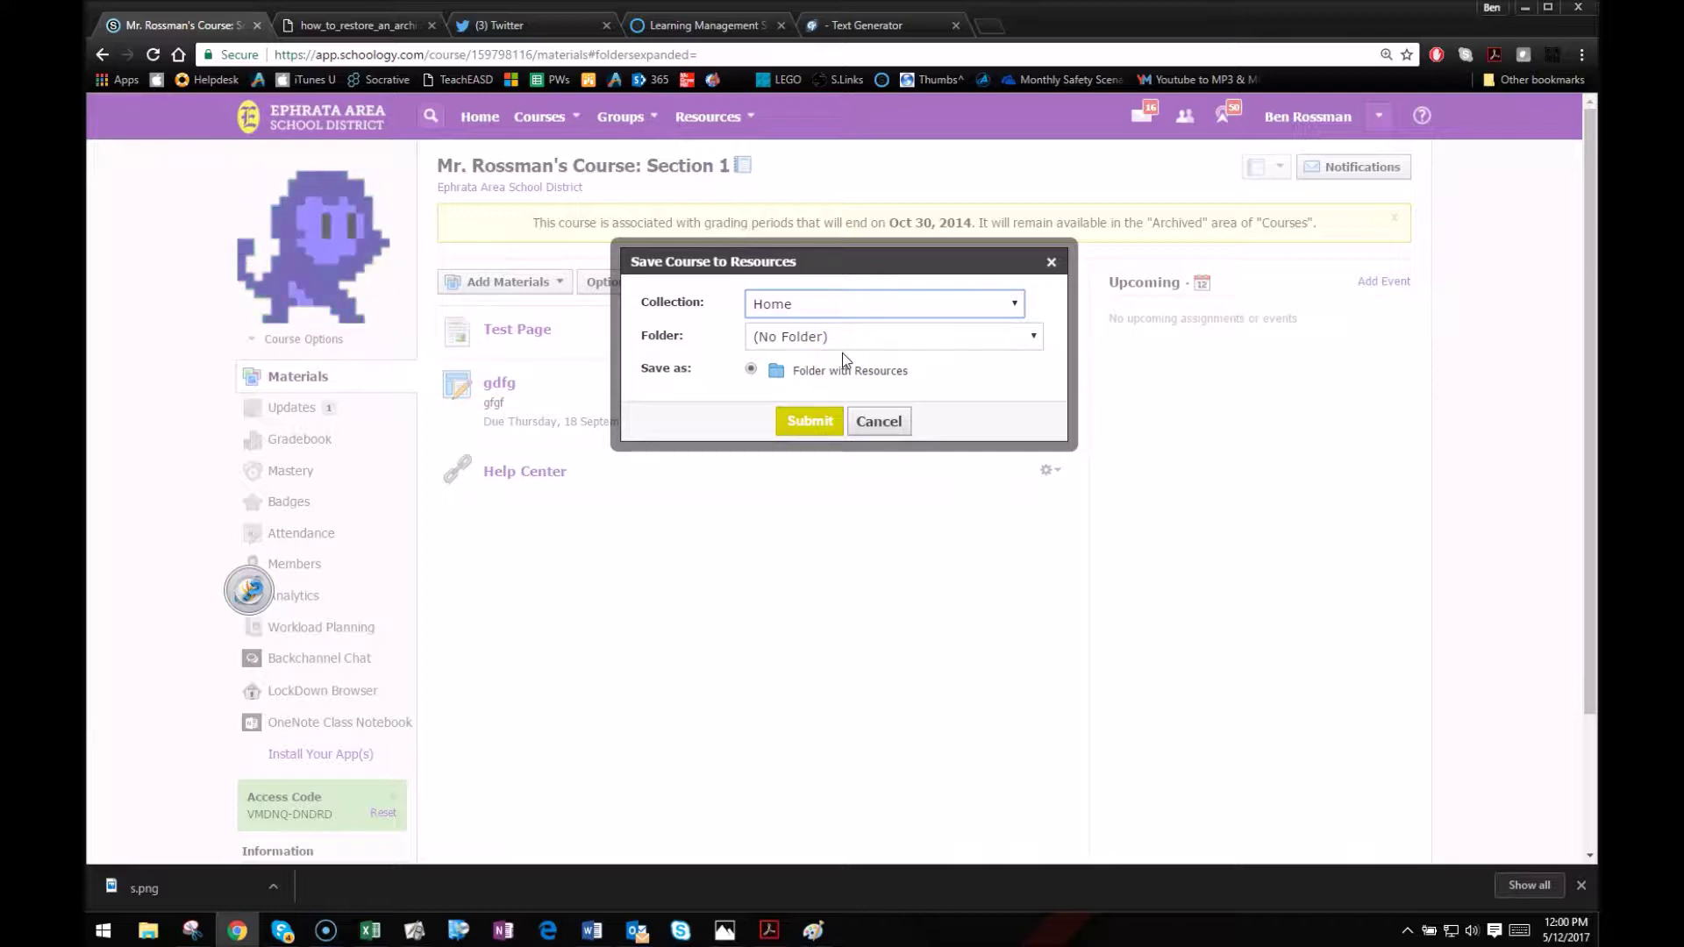
left_click(873, 338)
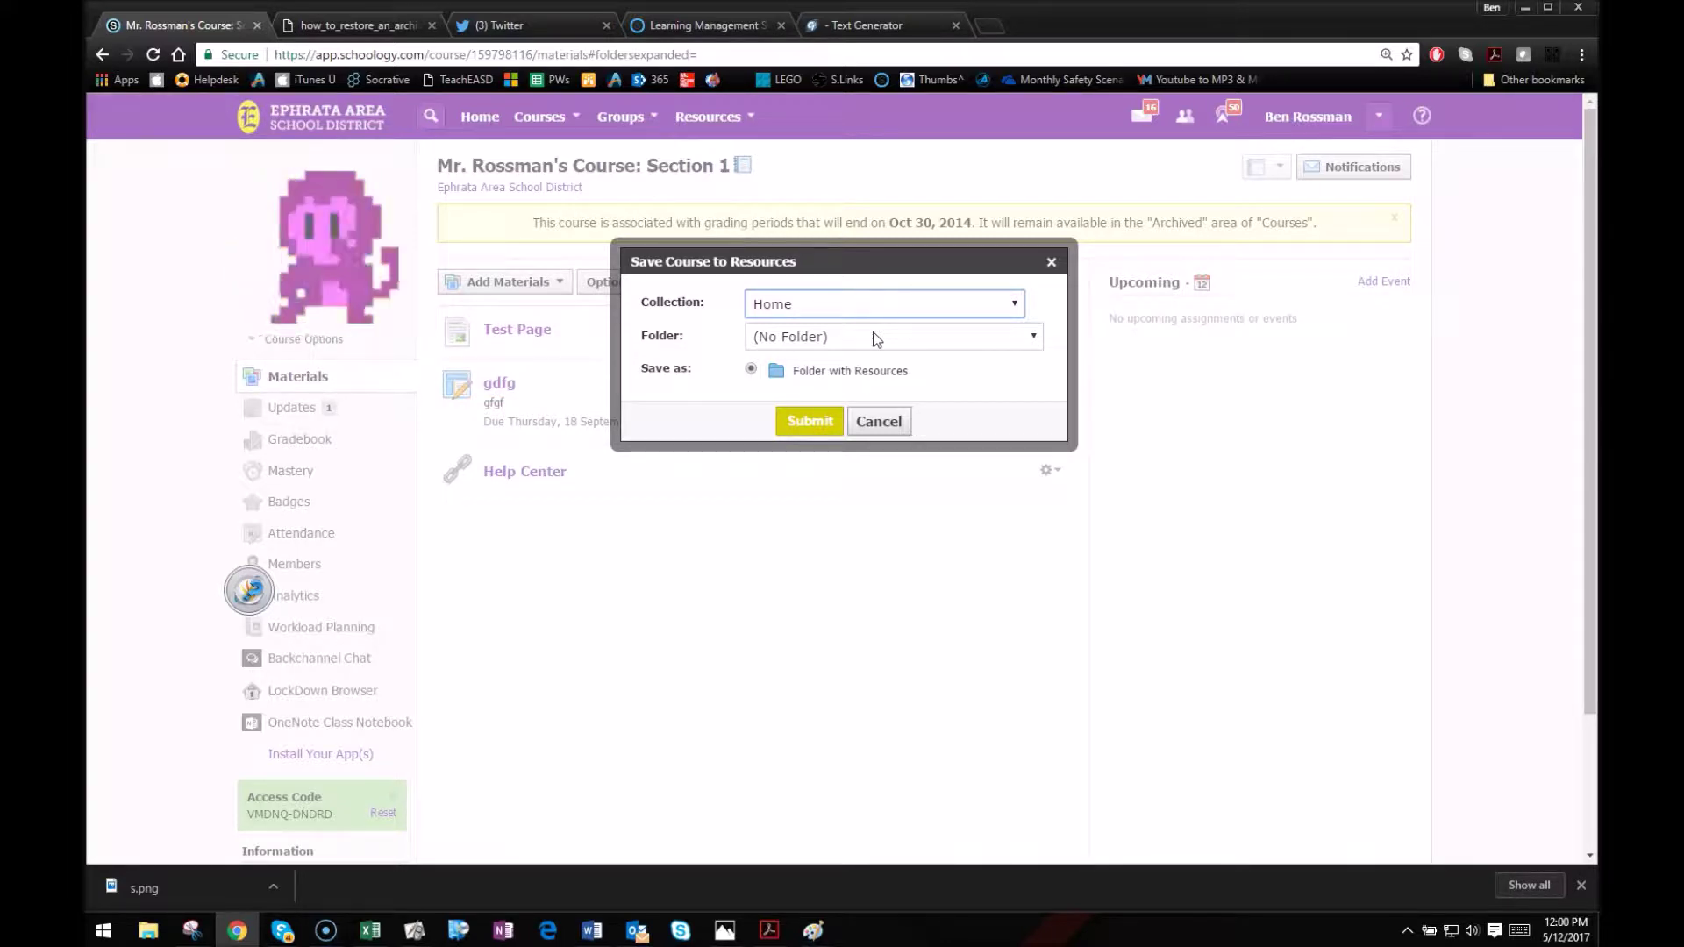
left_click(820, 428)
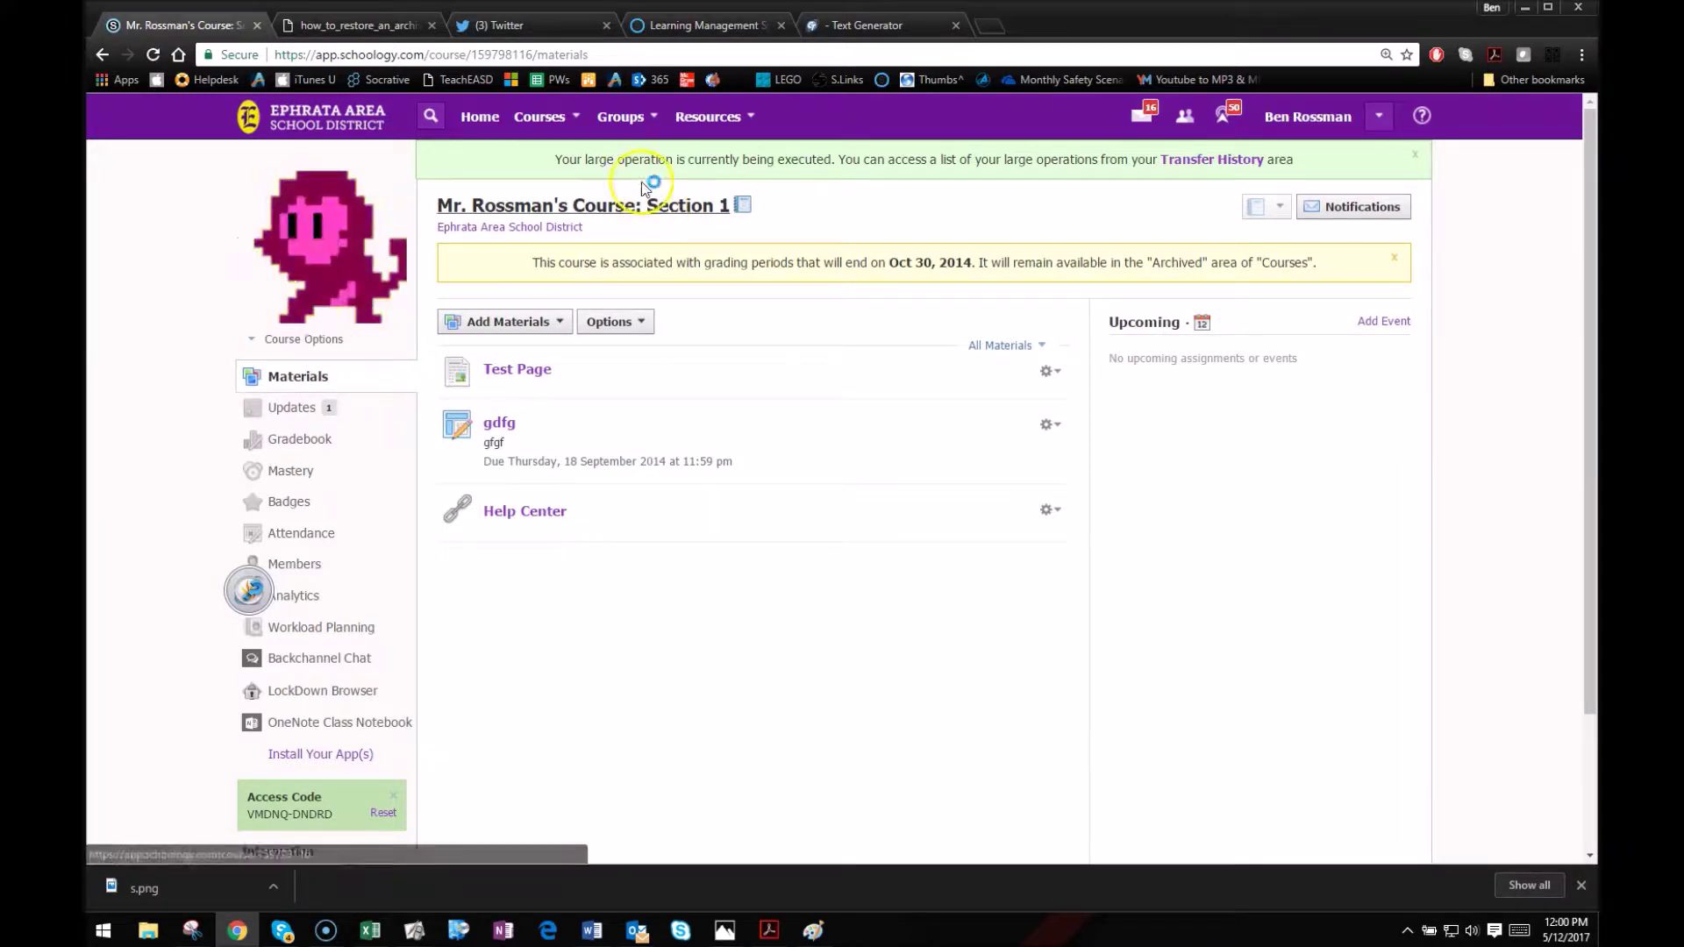
Step: Open the Hour of Code 2016 (Gr. 7-12): Section 1 course and show its Options menu
left_click(541, 120)
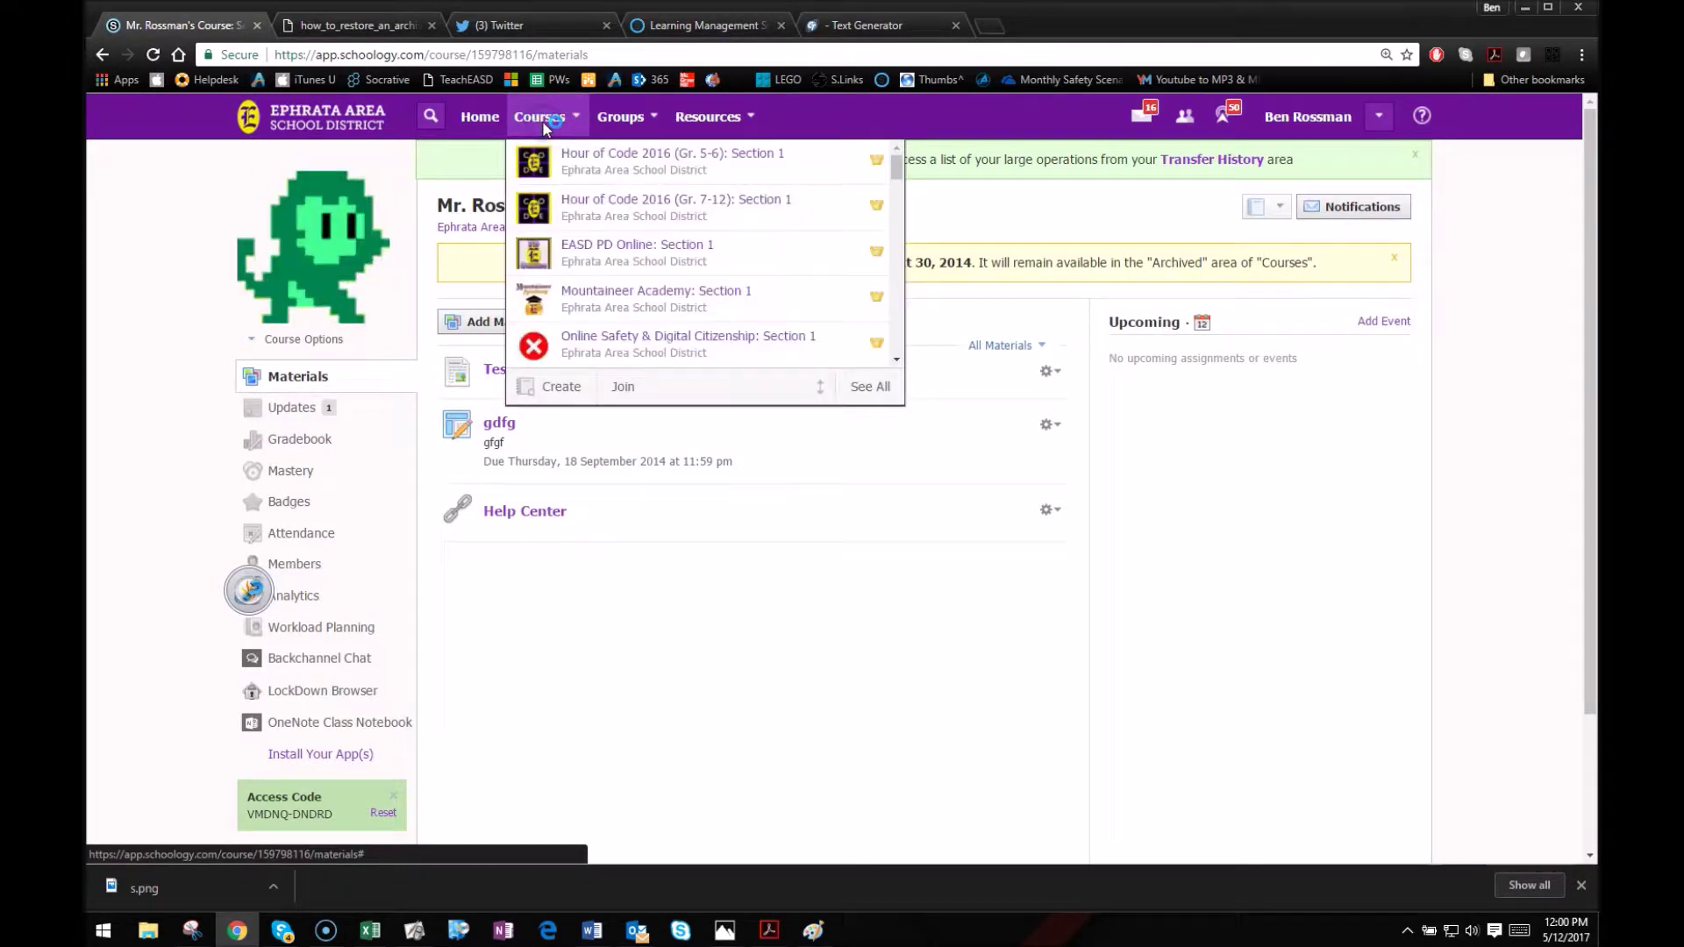
left_click(684, 201)
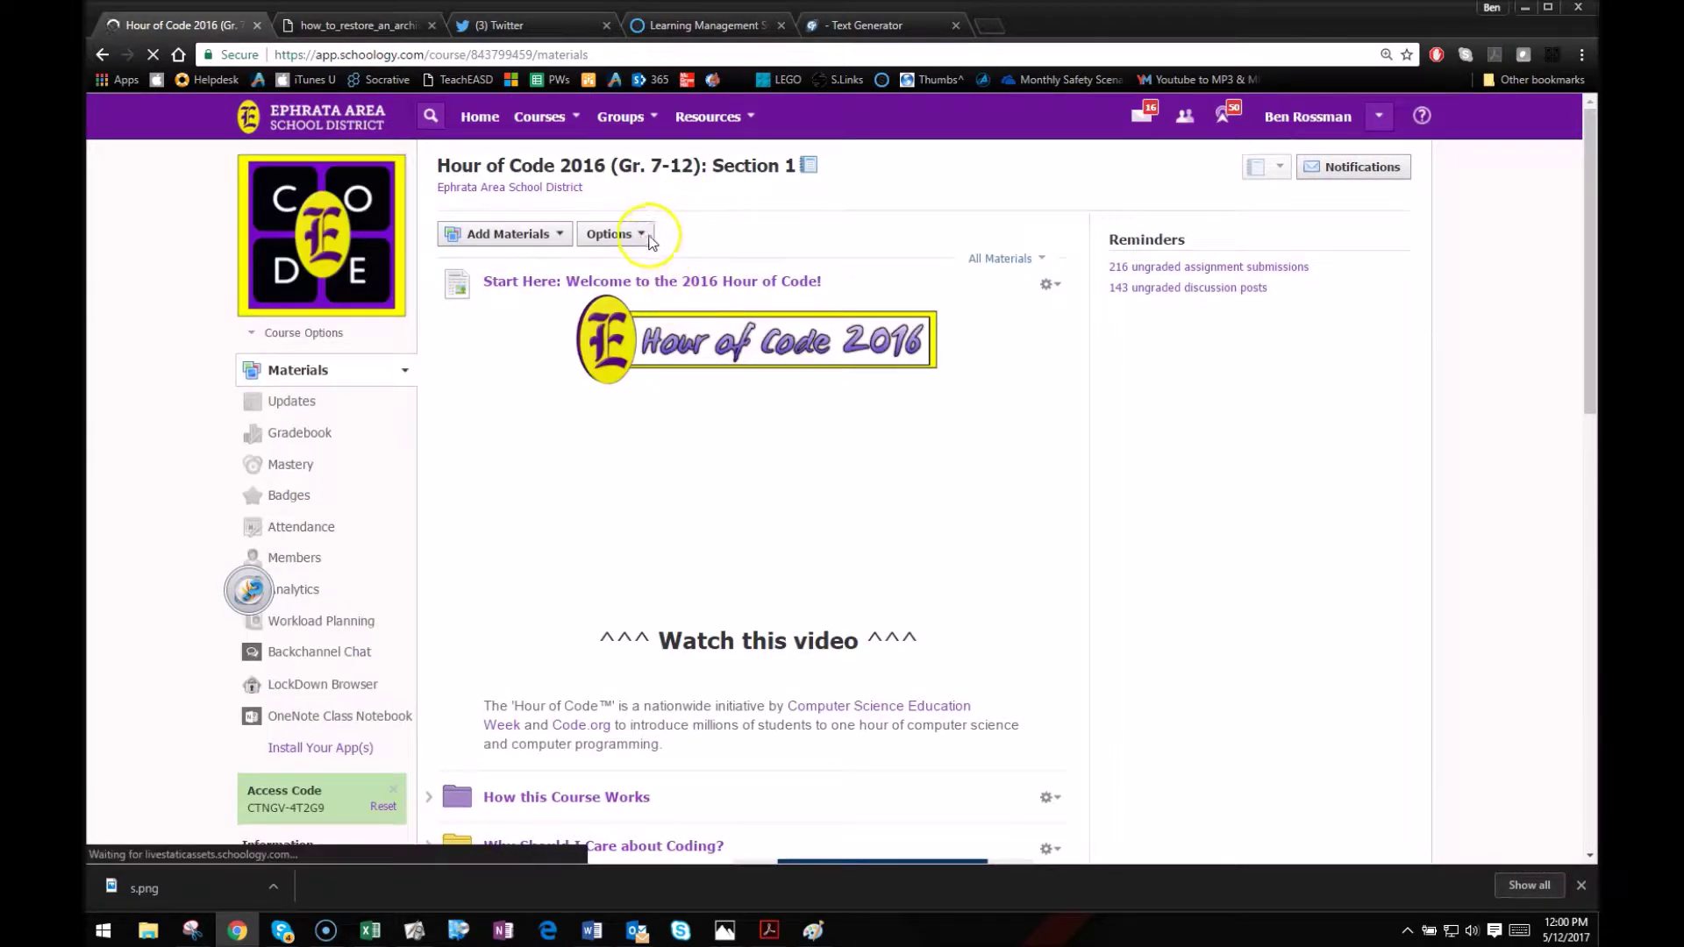
left_click(626, 244)
left_click(617, 233)
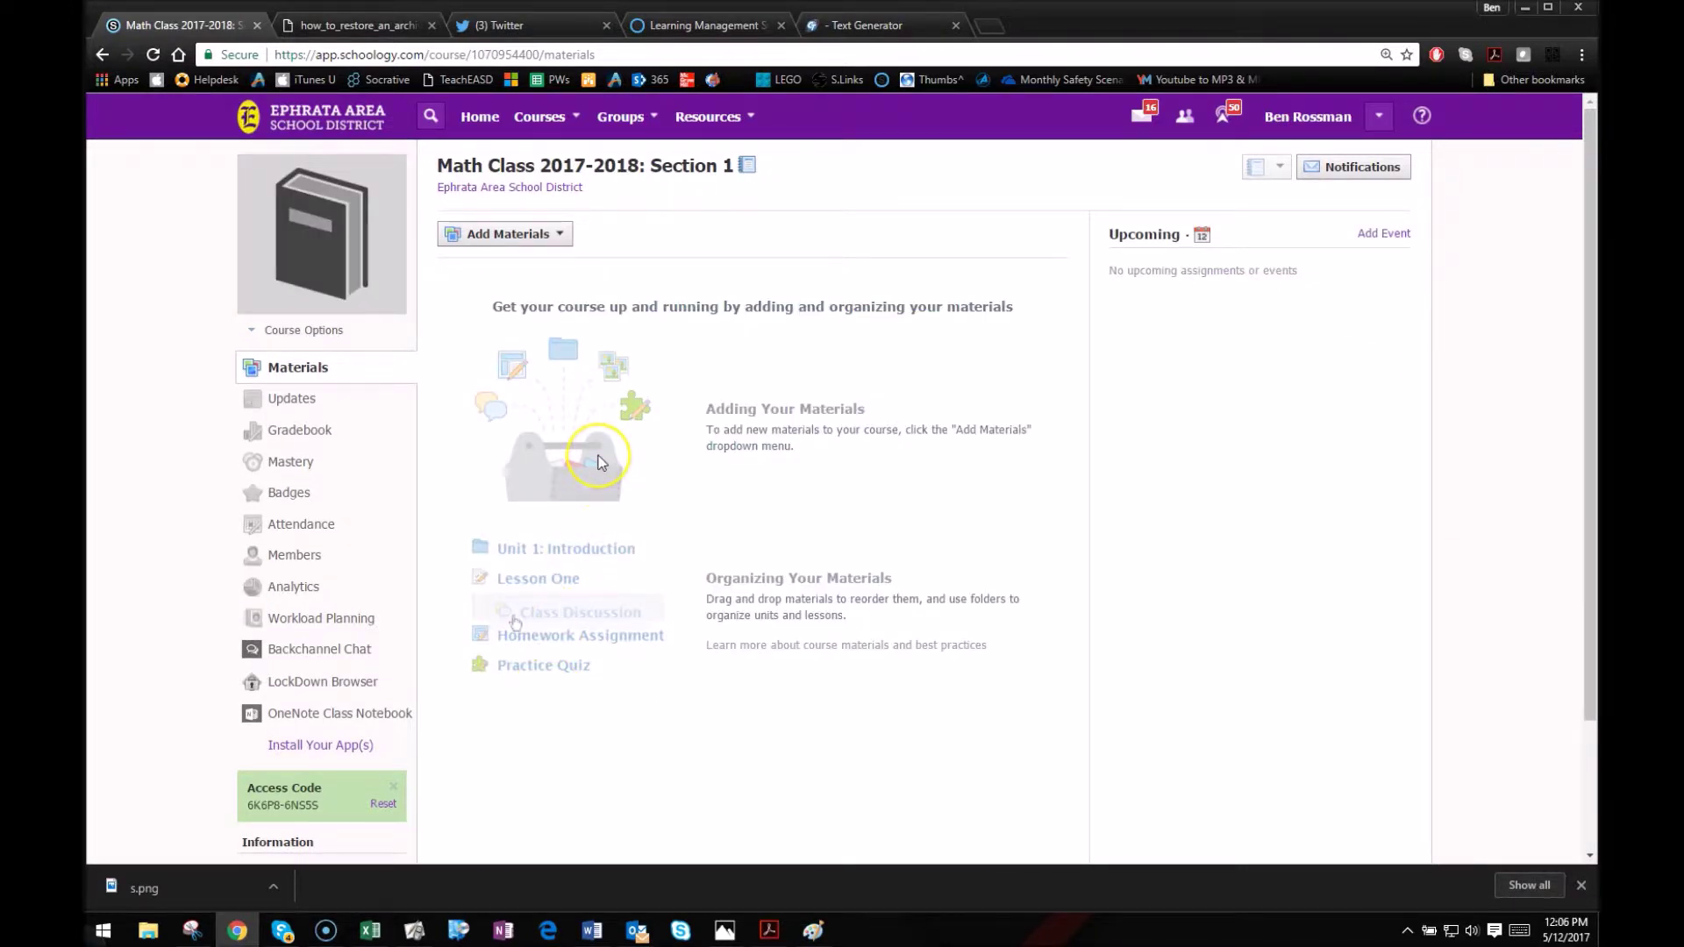
Step: Close the Courses list and show the Add Materials choices for the empty Math Class 2017-2018 course
left_click(560, 120)
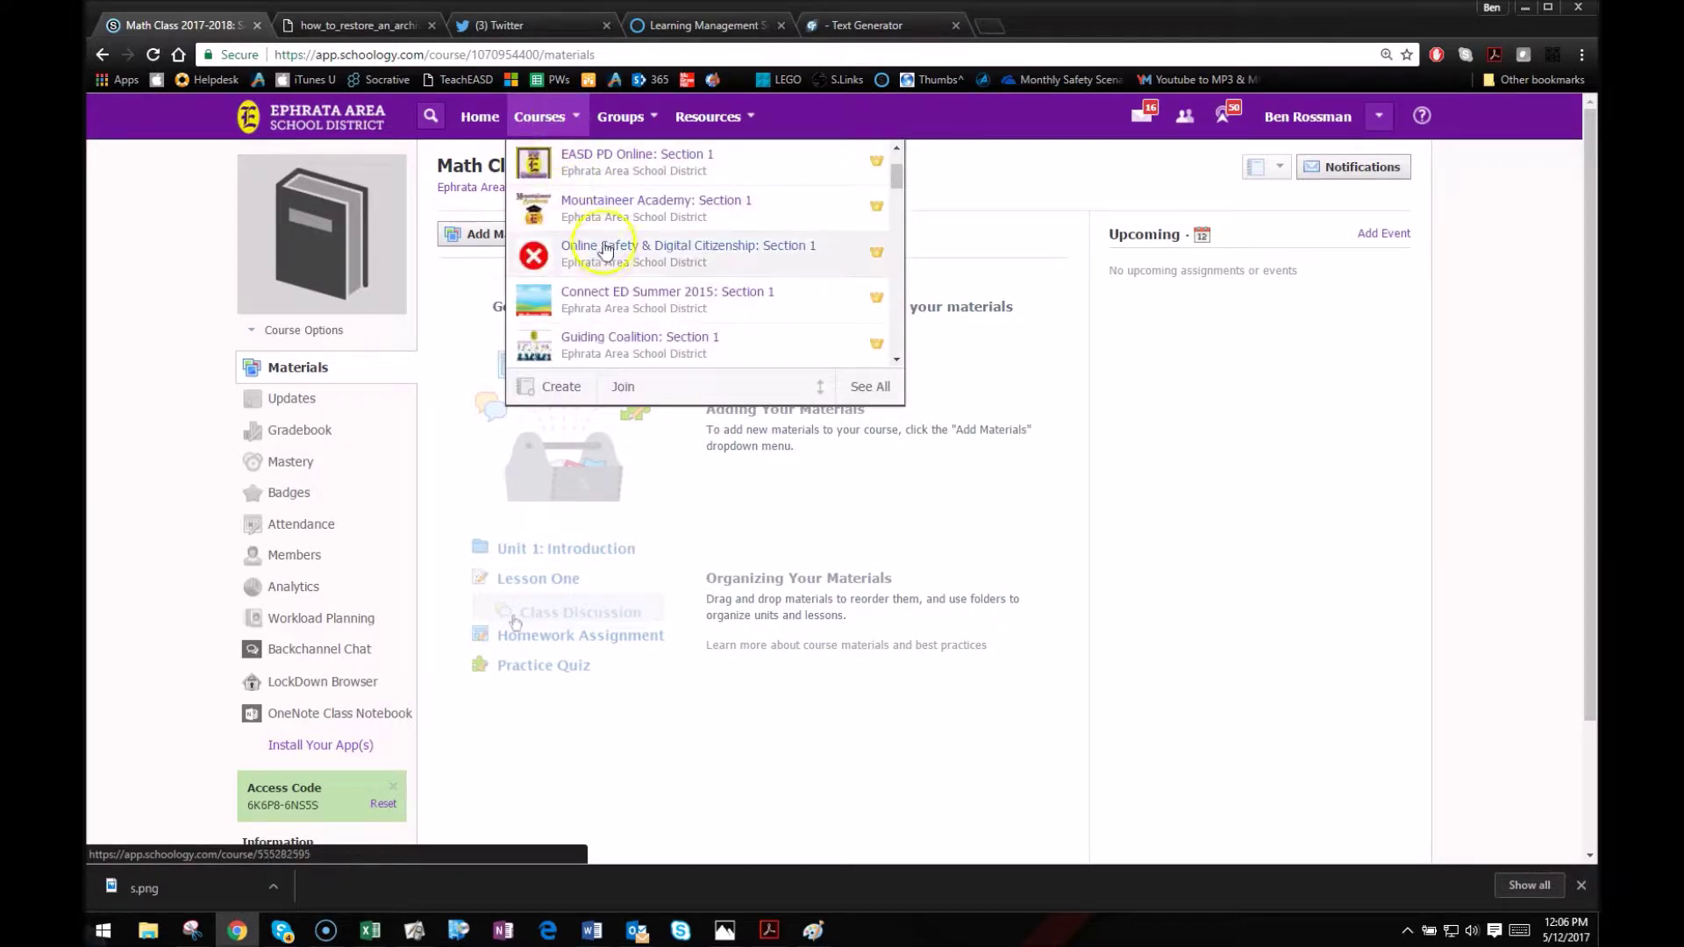
scroll(614, 263, "down", 1)
left_click(1257, 478)
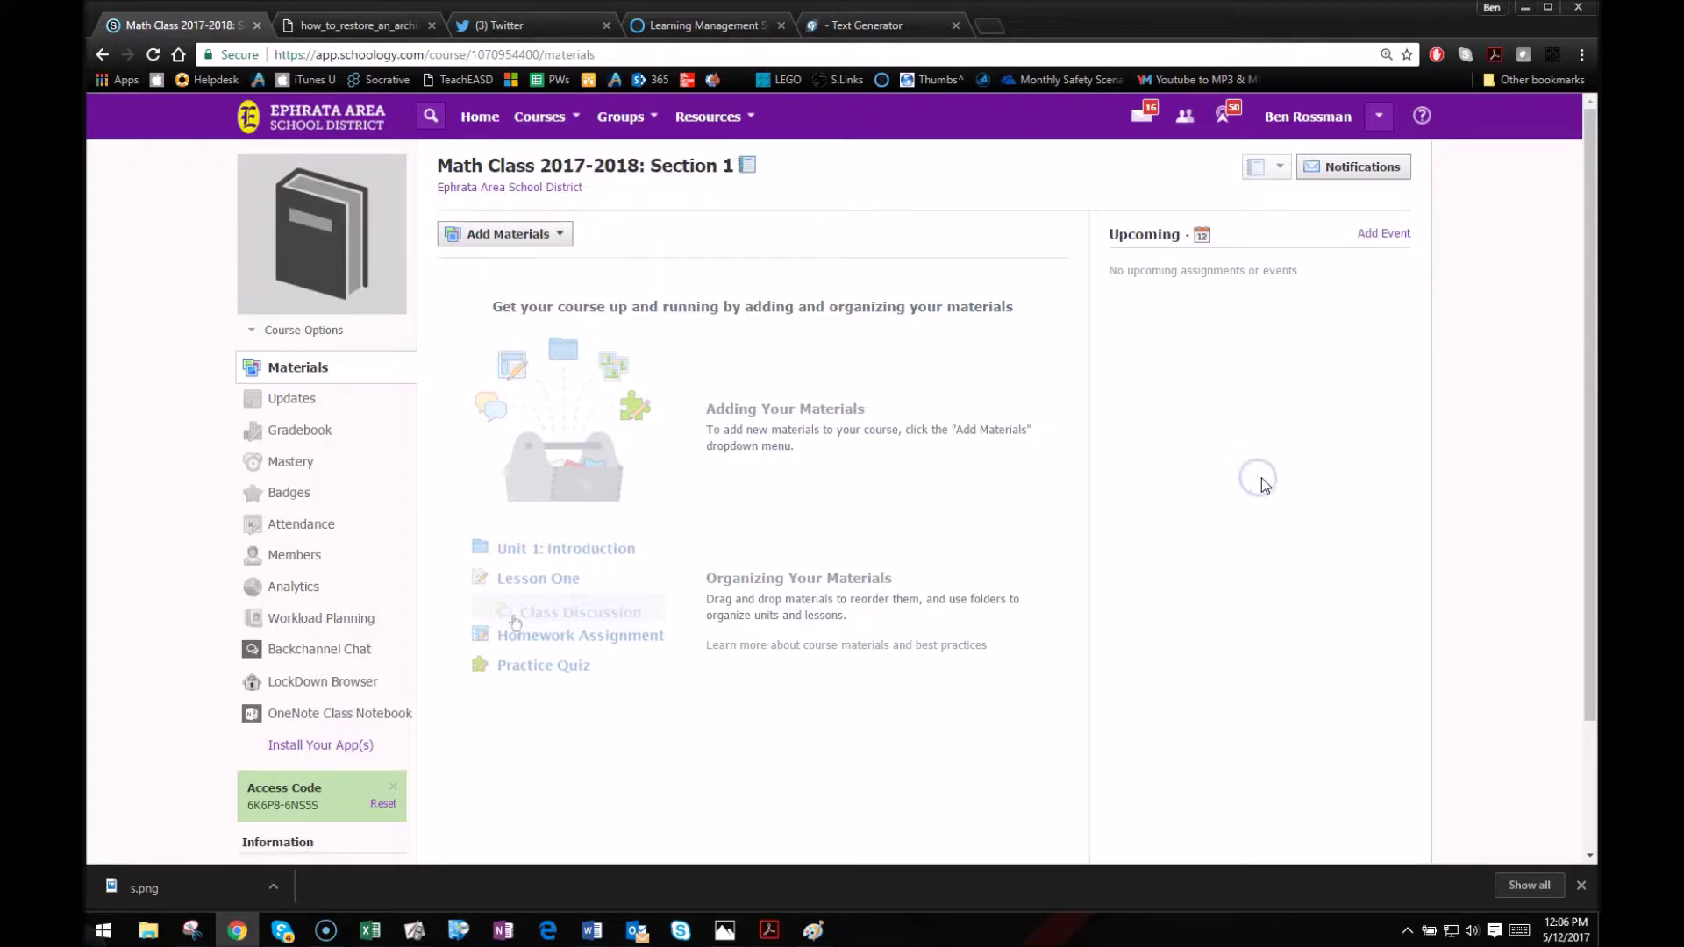
left_click(1087, 453)
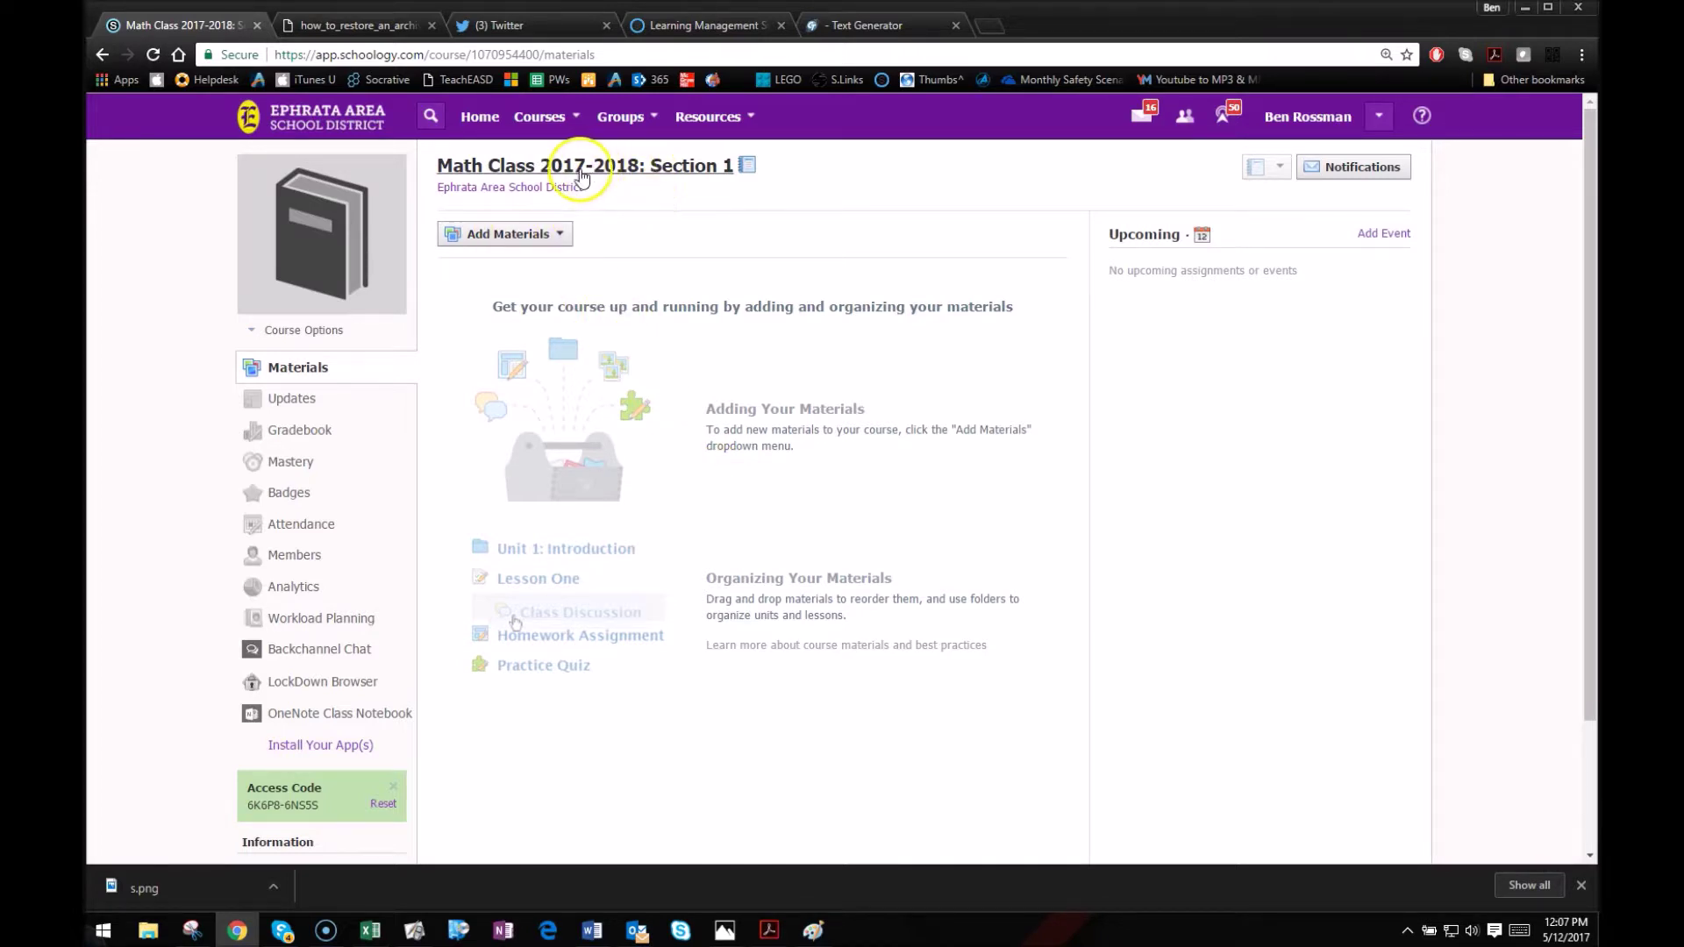
left_click(545, 248)
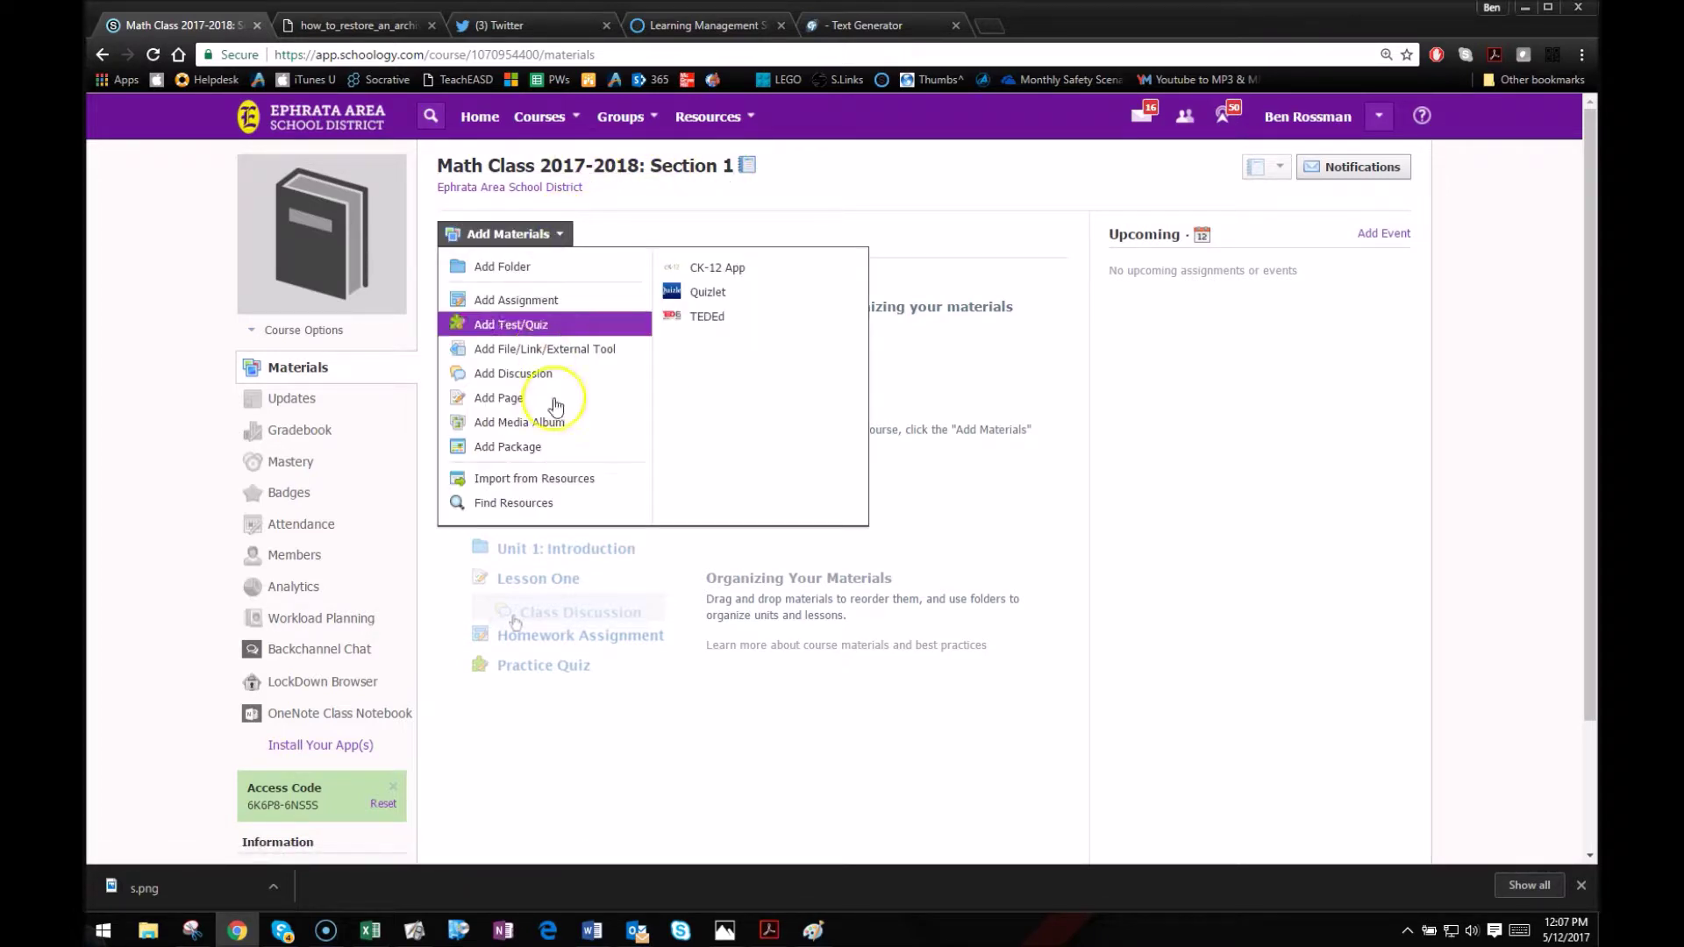
Step: Choose Import from Resources and try importing the whole saved course folder from Home
left_click(591, 484)
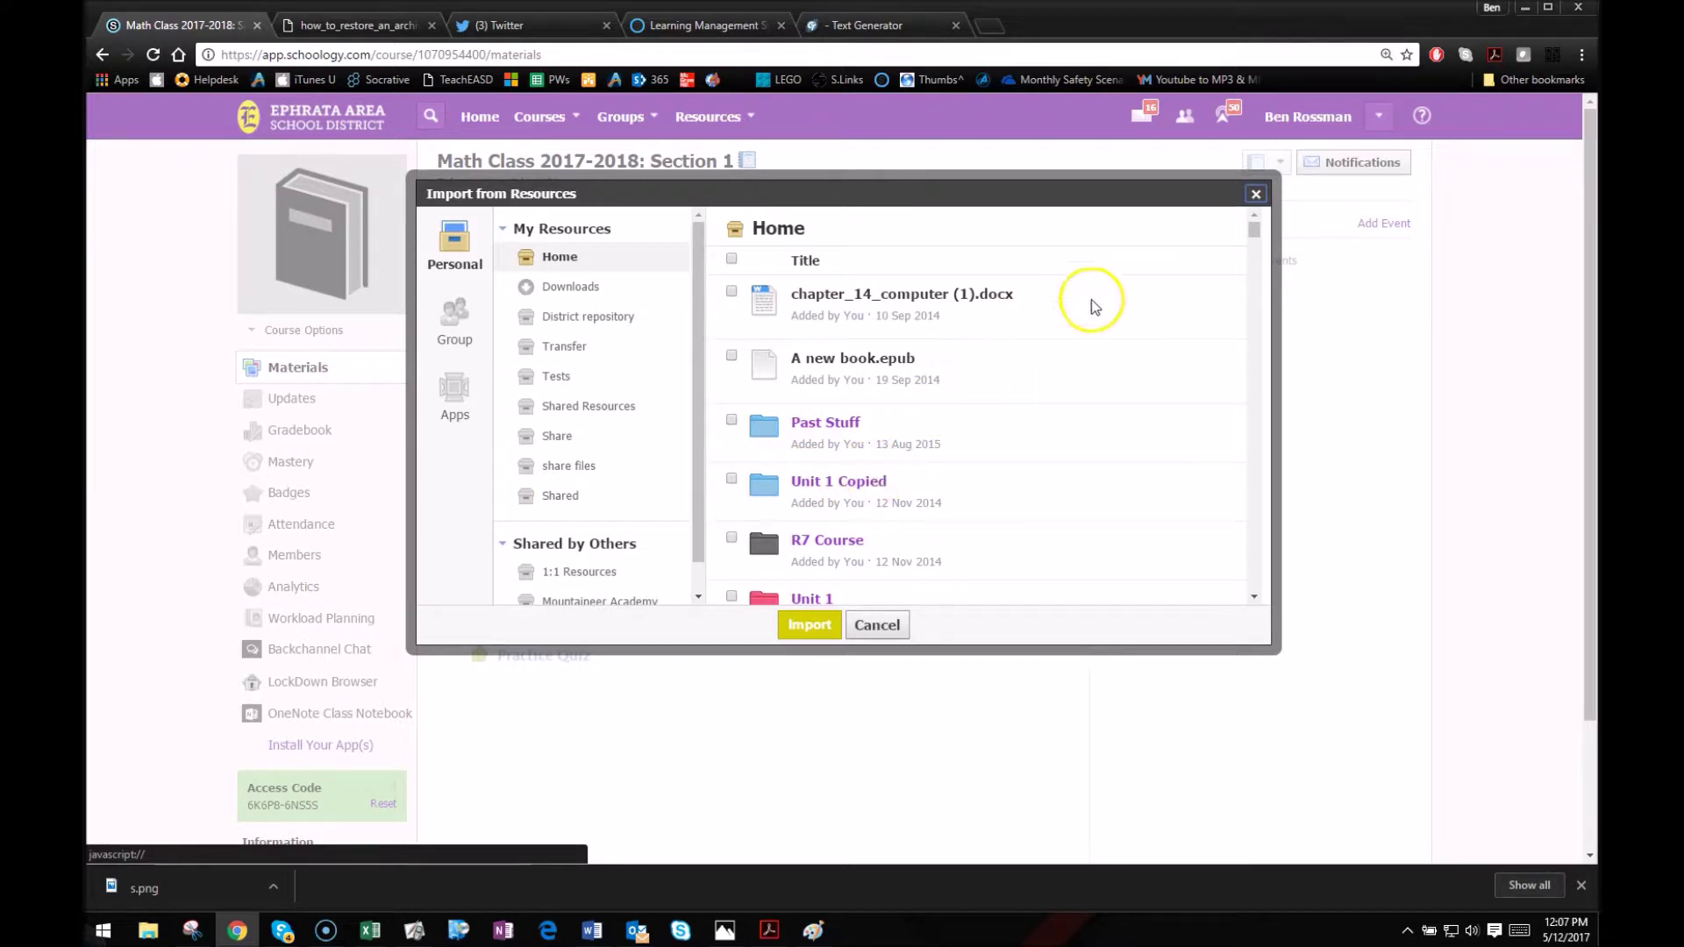
left_click_drag(1254, 230, 1258, 607)
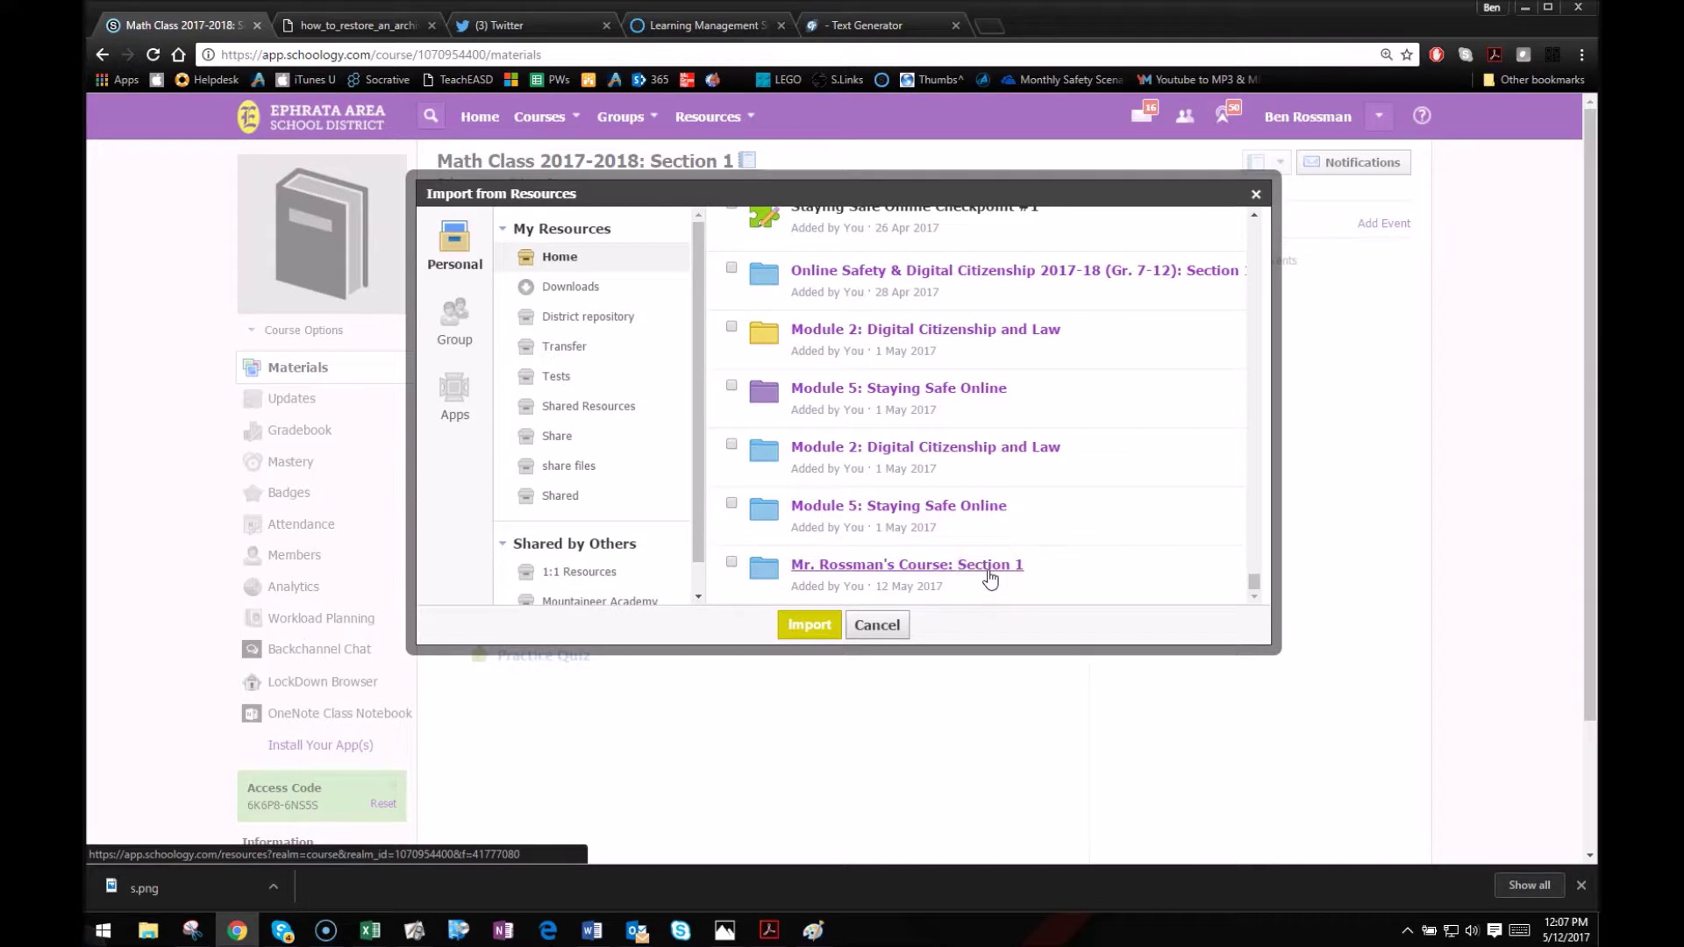
left_click(731, 562)
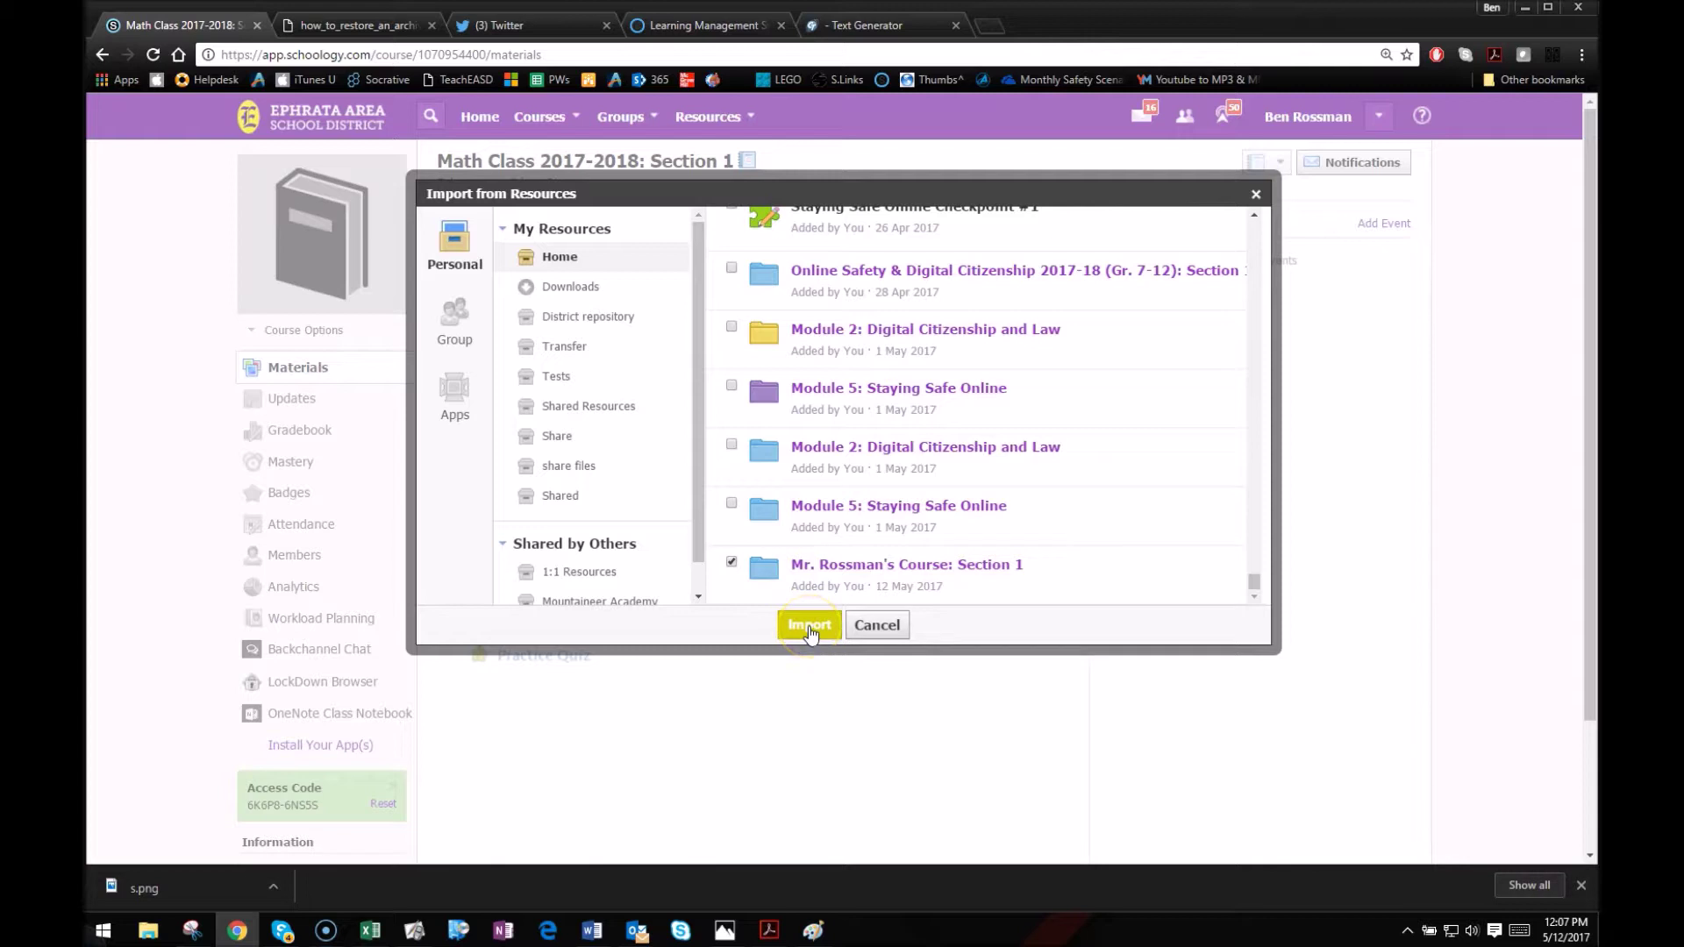
left_click(901, 612)
left_click(873, 572)
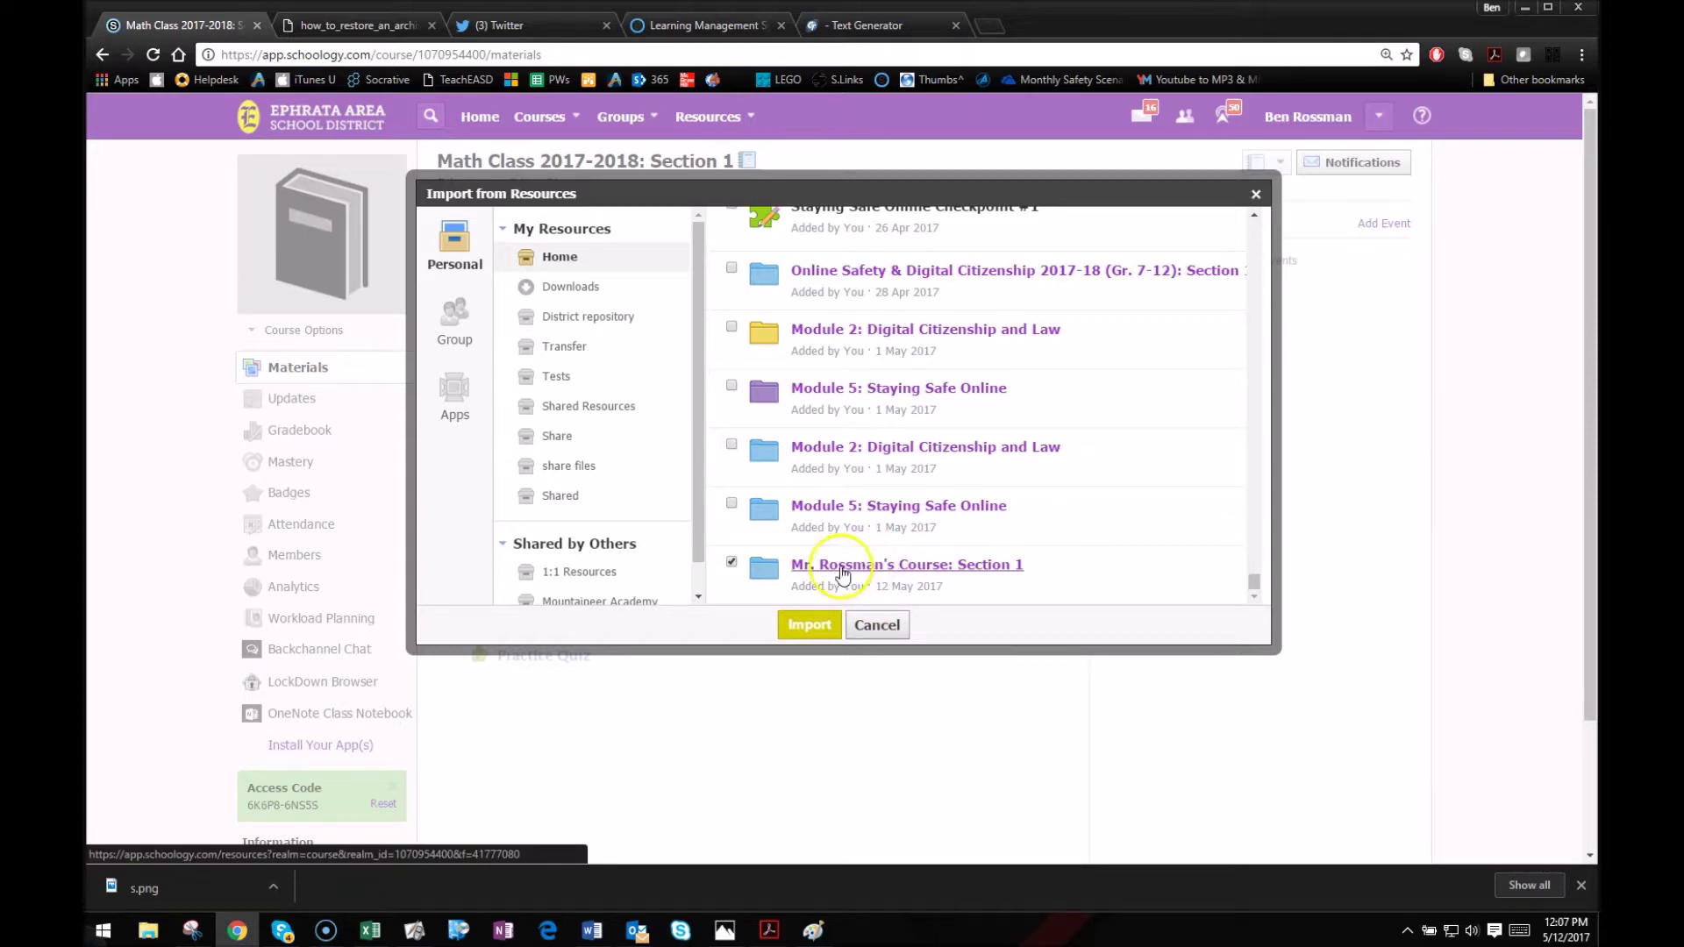
Step: Open the saved course folder instead and select all three items for import
left_click(732, 562)
left_click(917, 567)
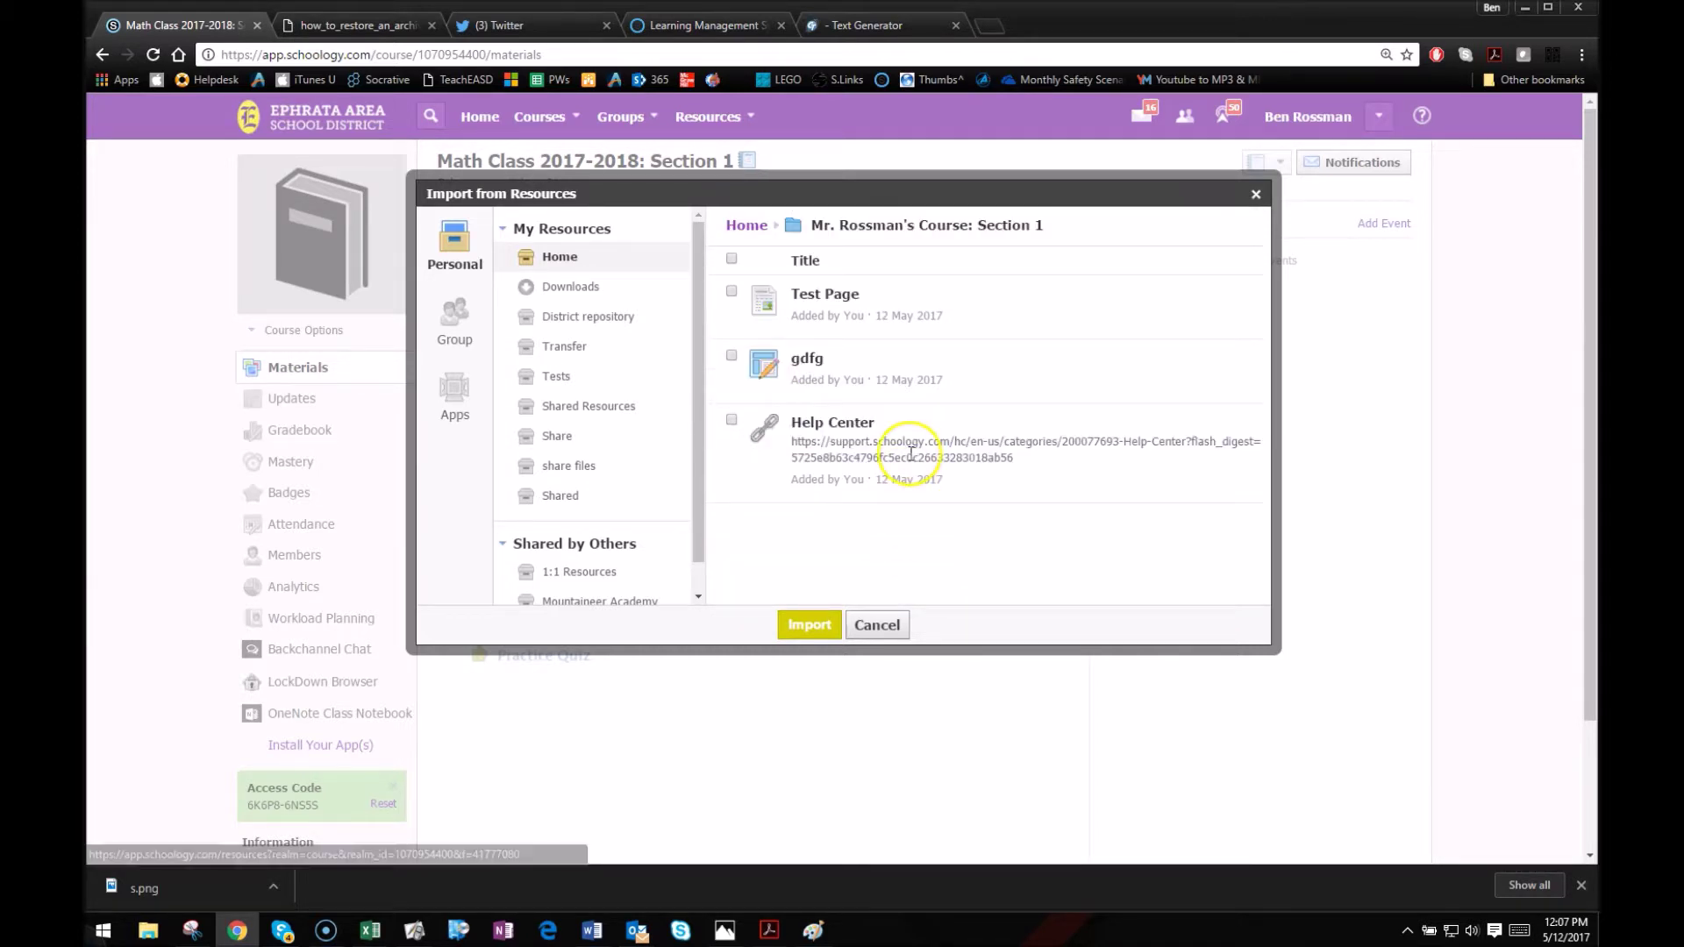
left_click(732, 258)
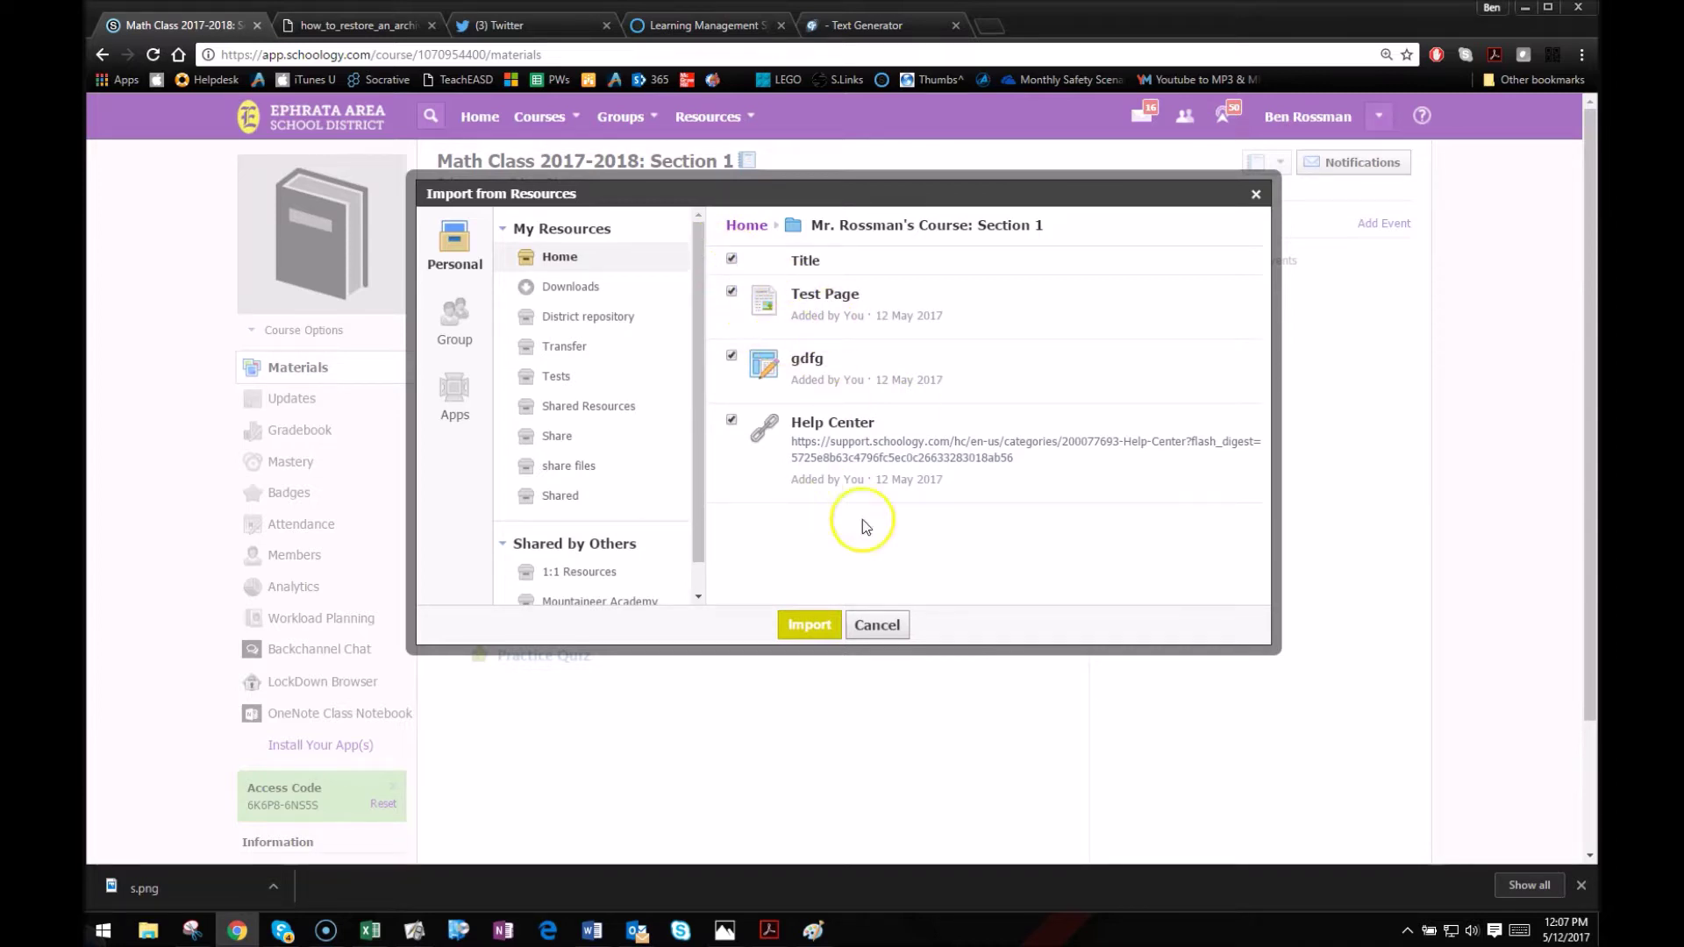
left_click(811, 624)
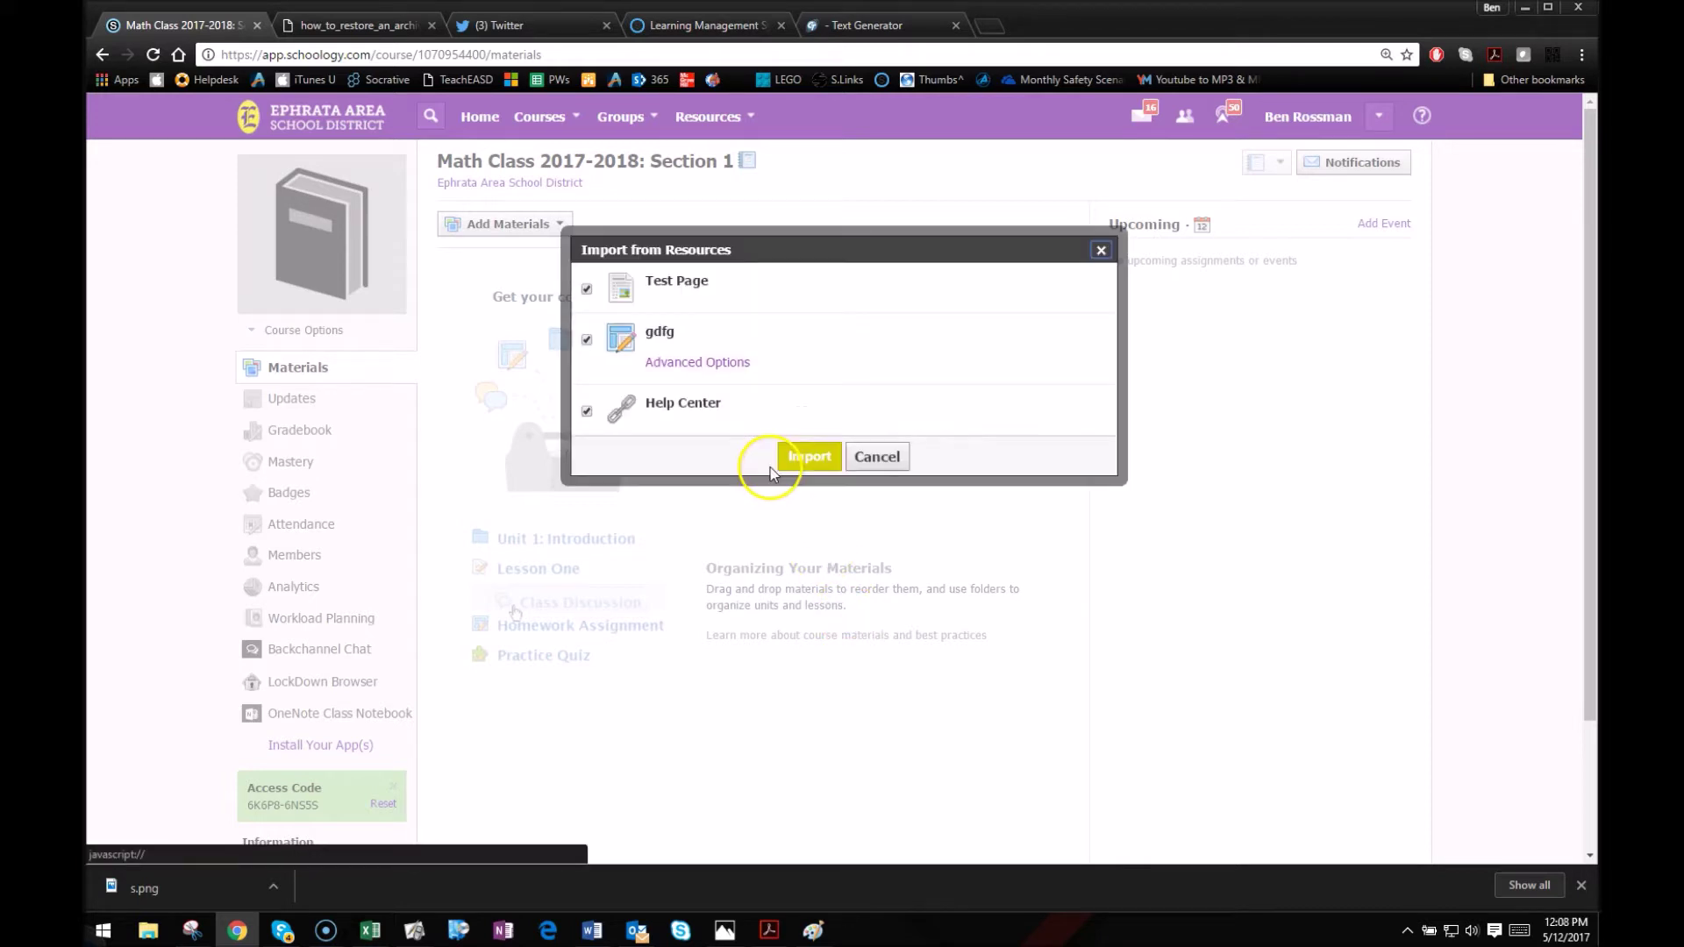
Step: Confirm importing Test Page, gdfg and Help Center into the Math Class 2017-2018 materials
left_click(776, 460)
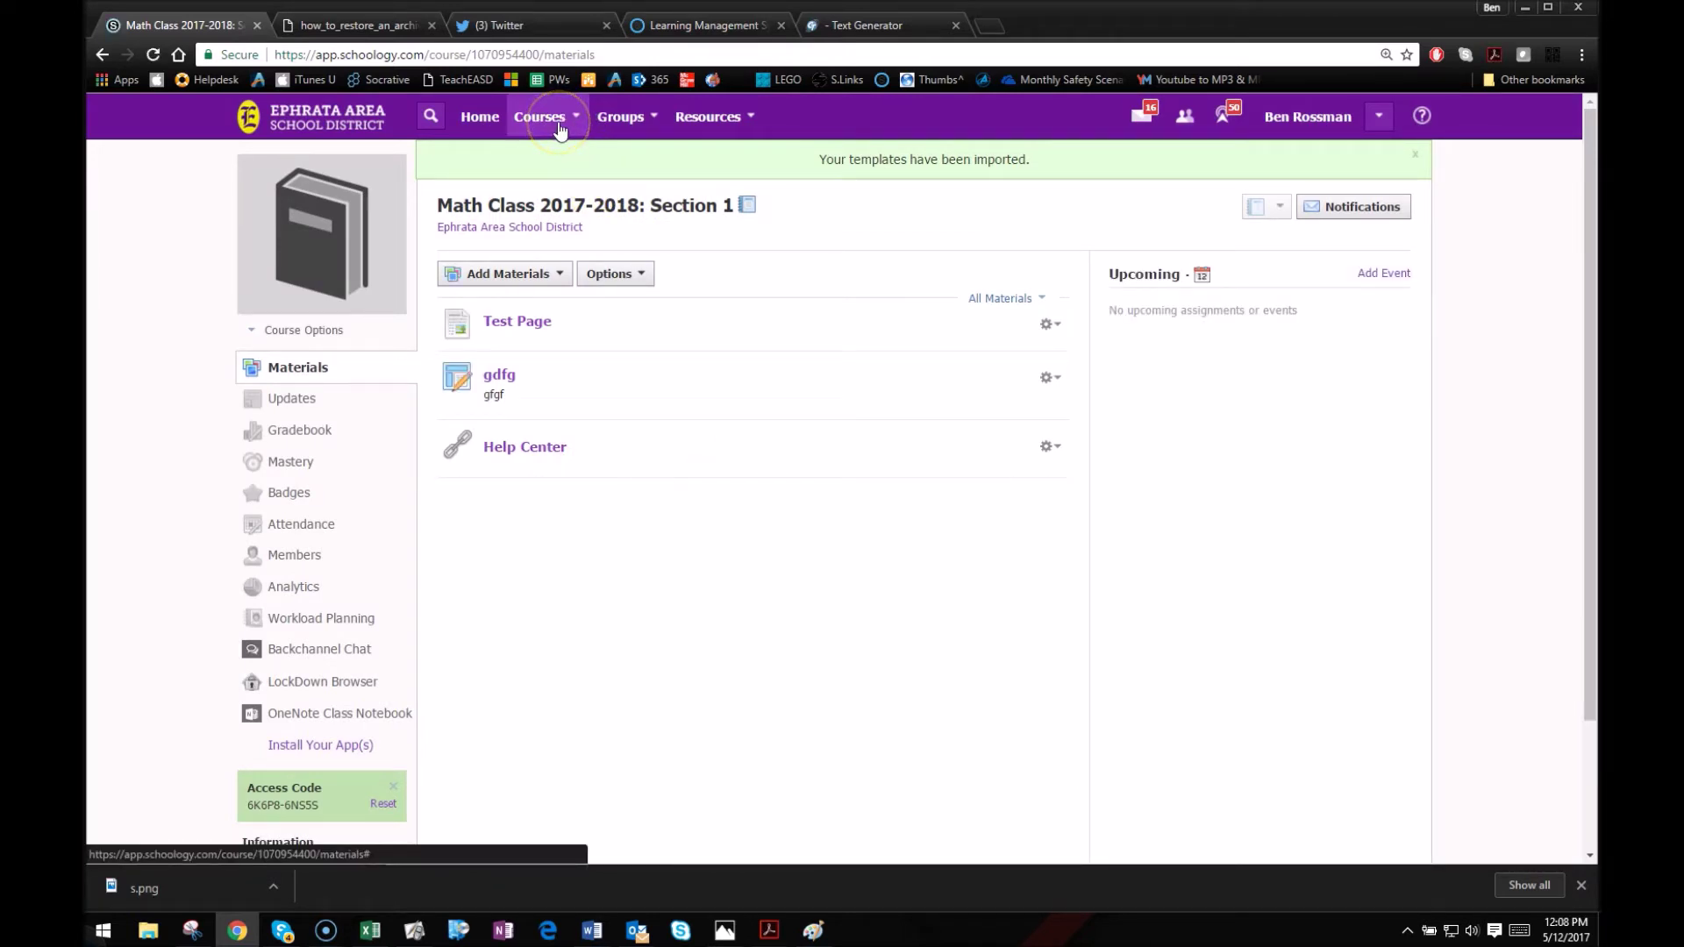
left_click(538, 373)
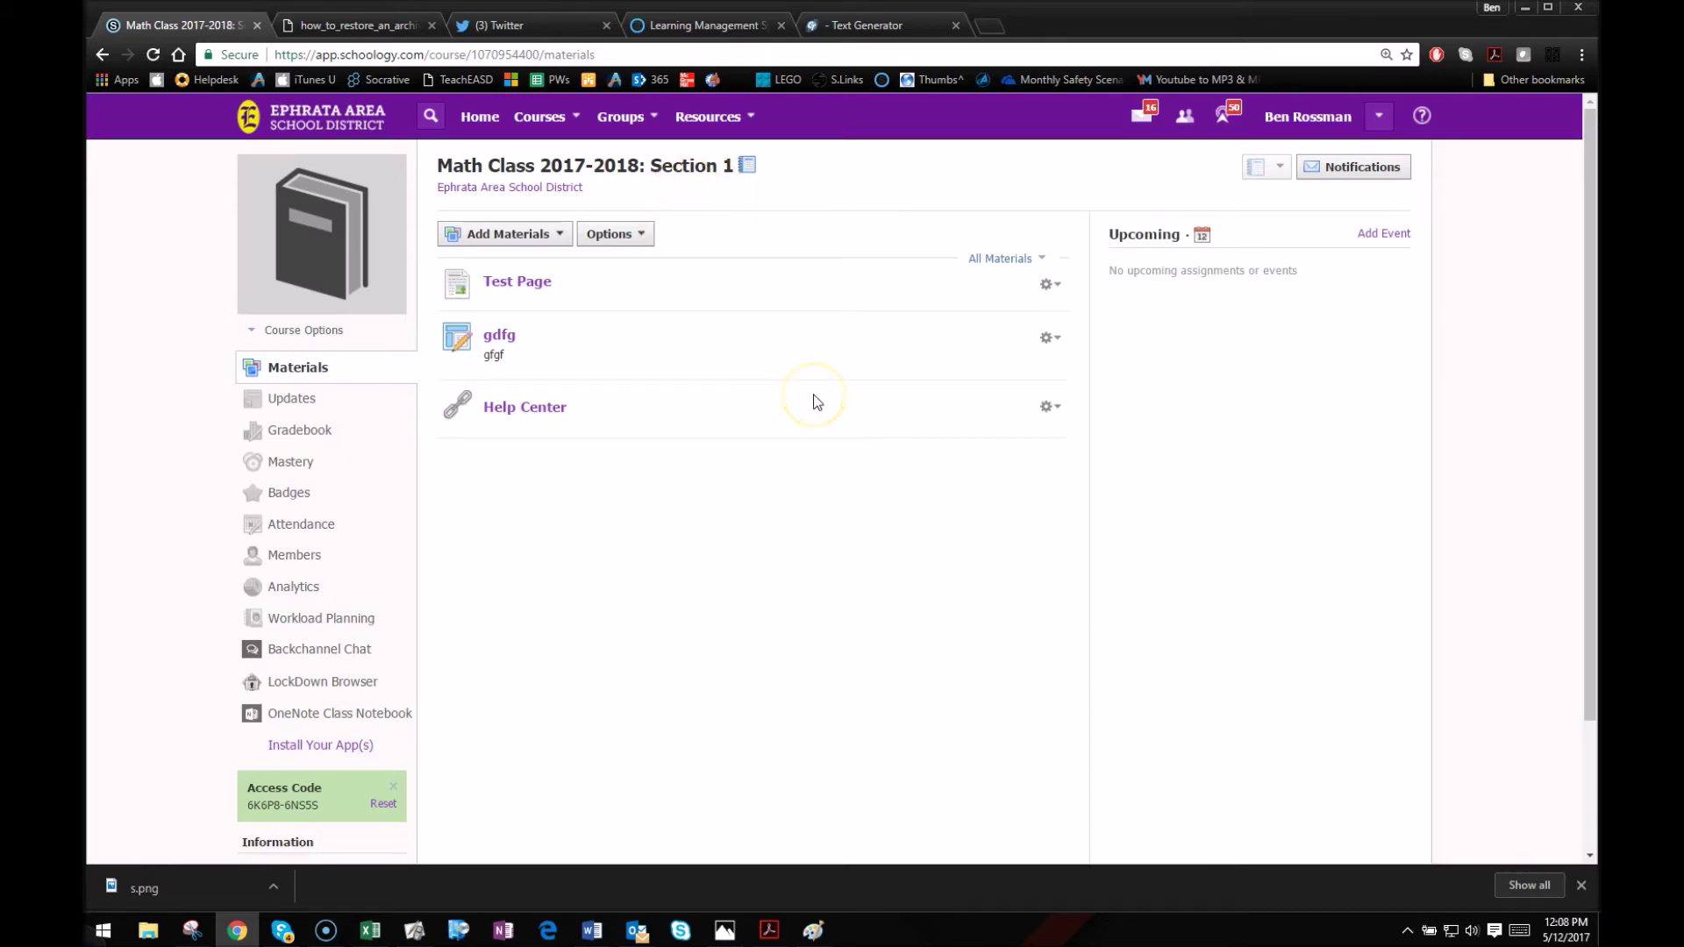
left_click(544, 122)
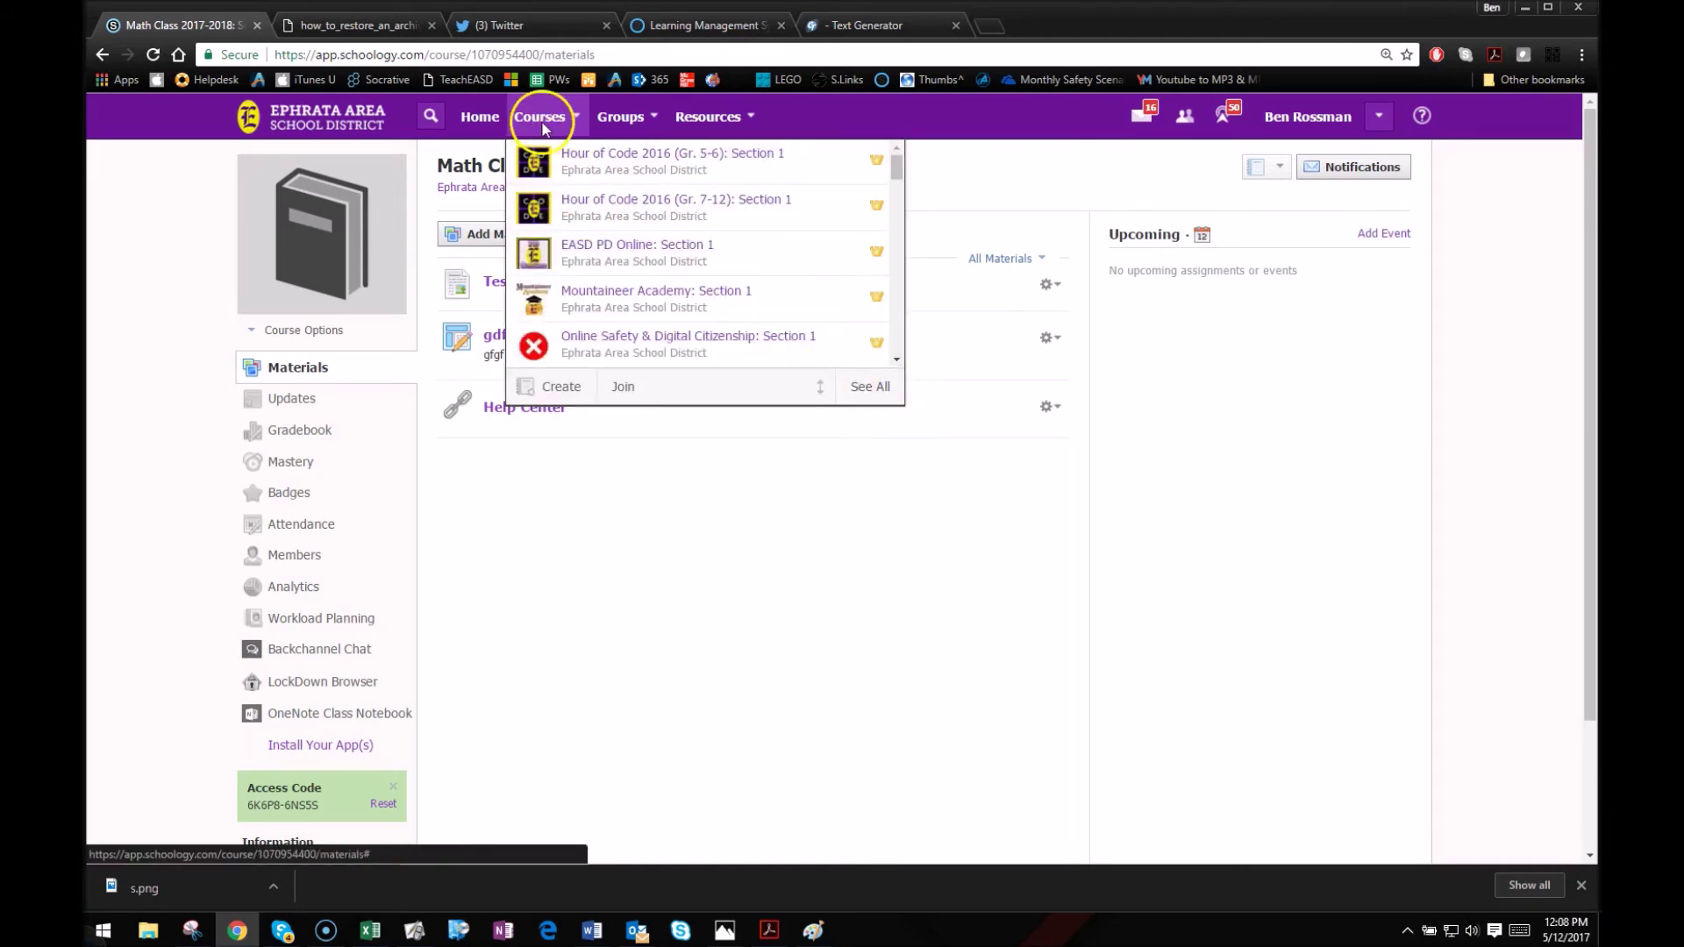
Step: Show all courses on the Archived tab, listing Career Training 2016, Wellness 7 and Empty Course 2
left_click(893, 393)
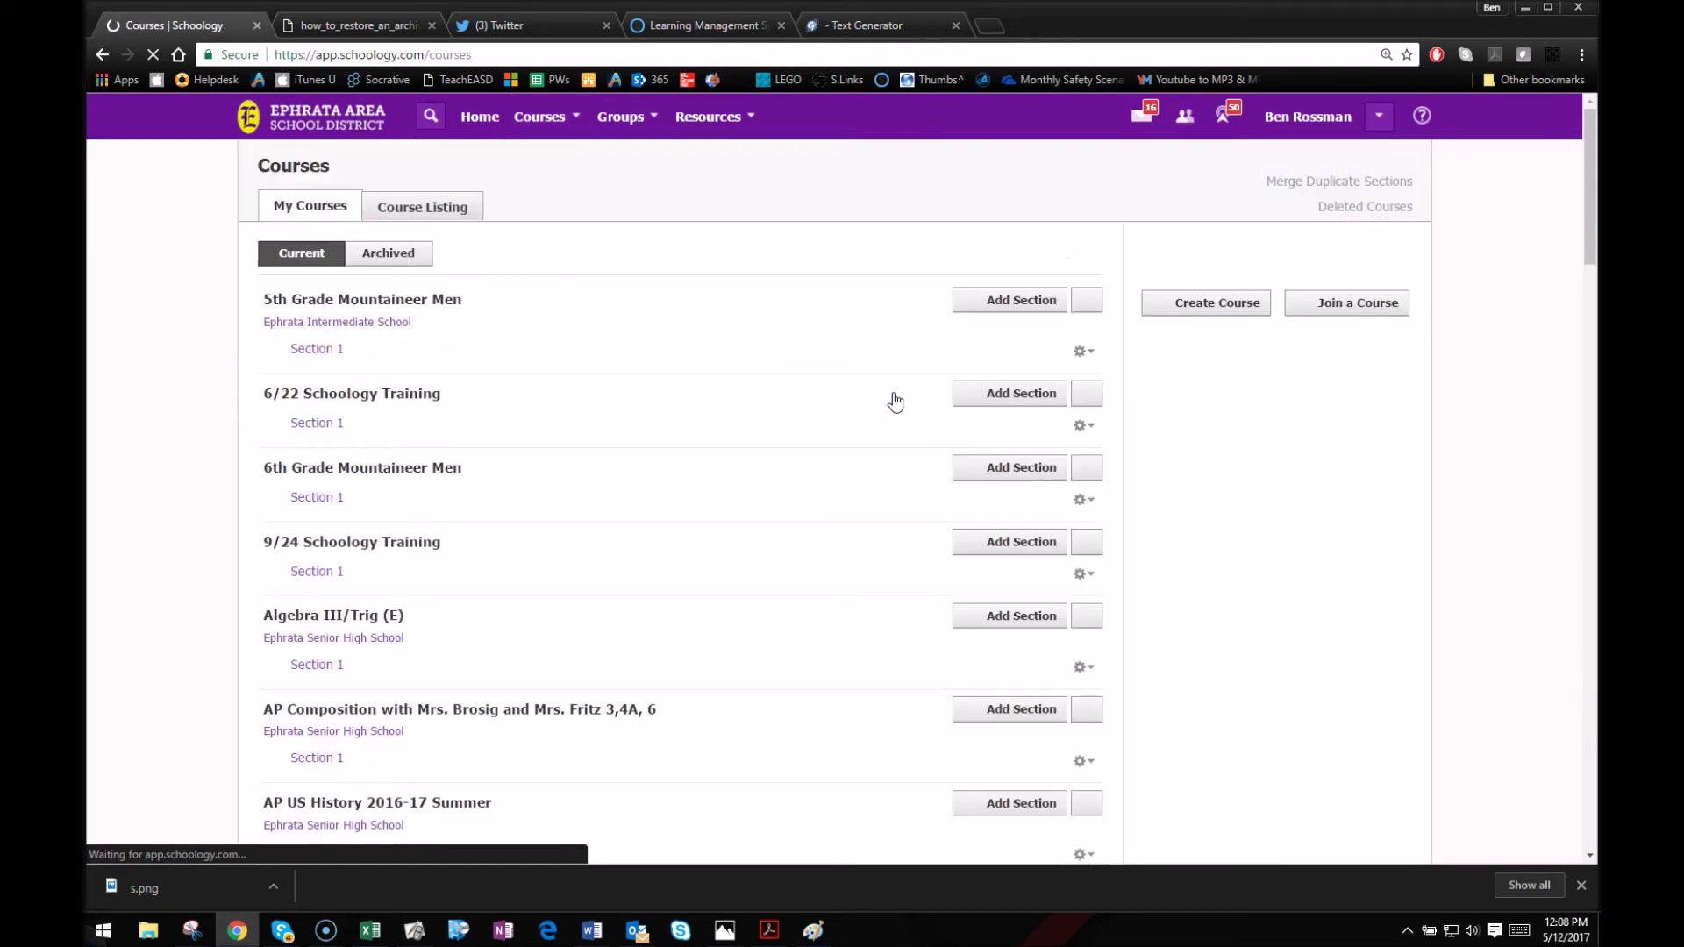
left_click(407, 253)
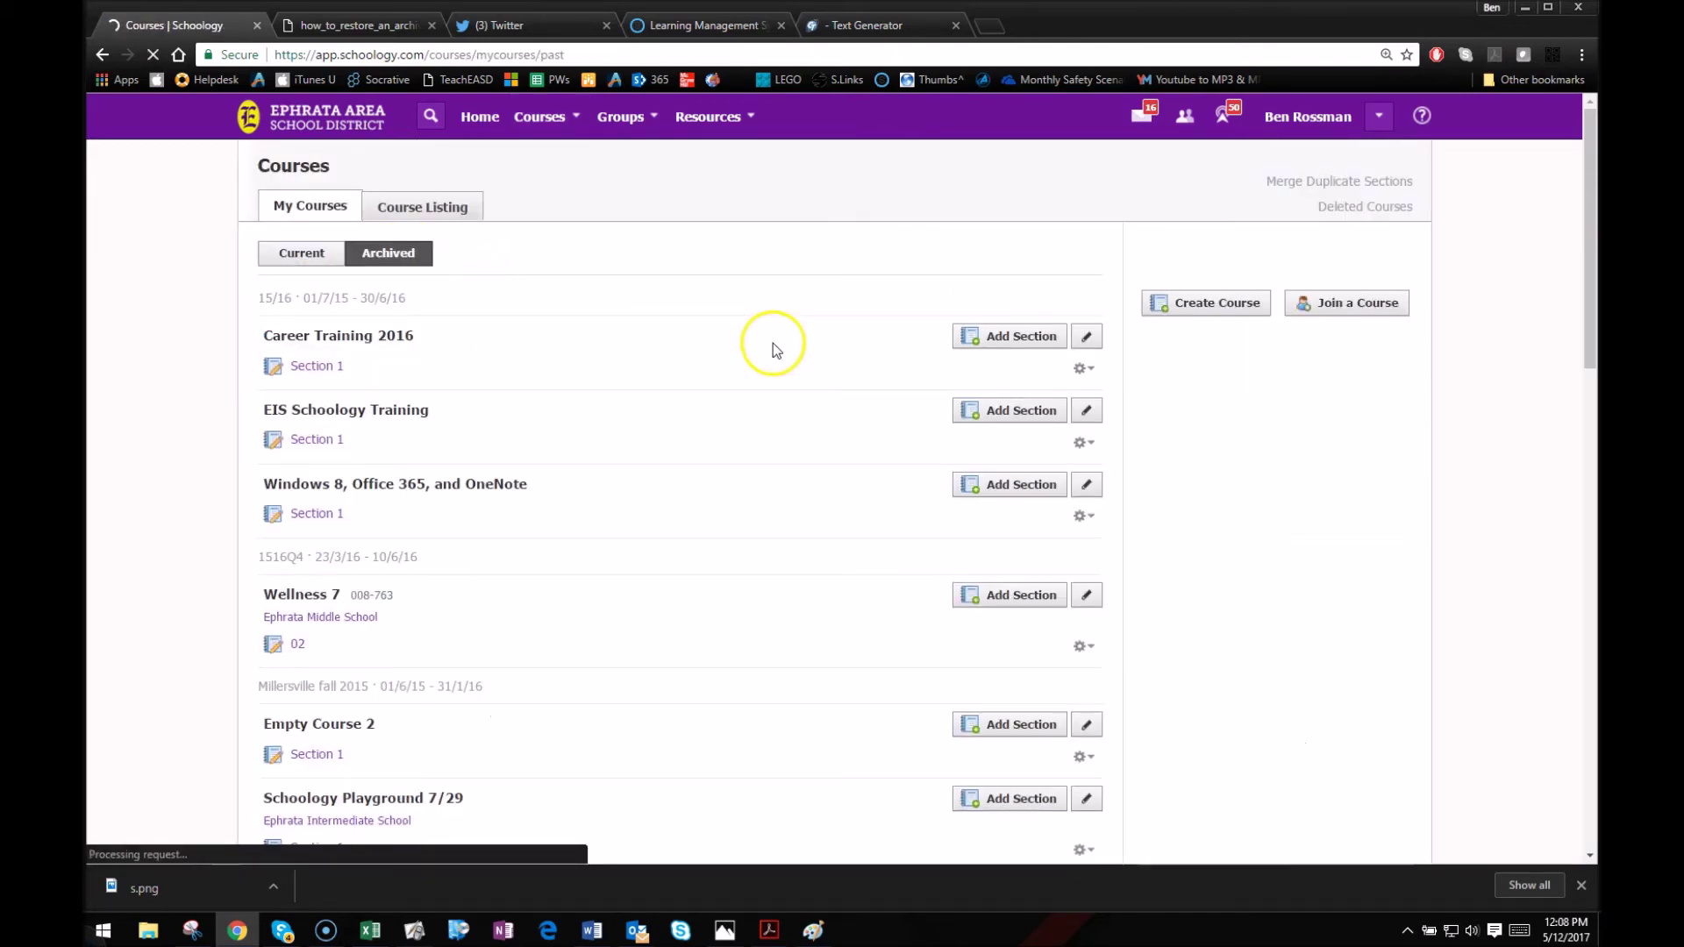
scroll(442, 588, "down", 2)
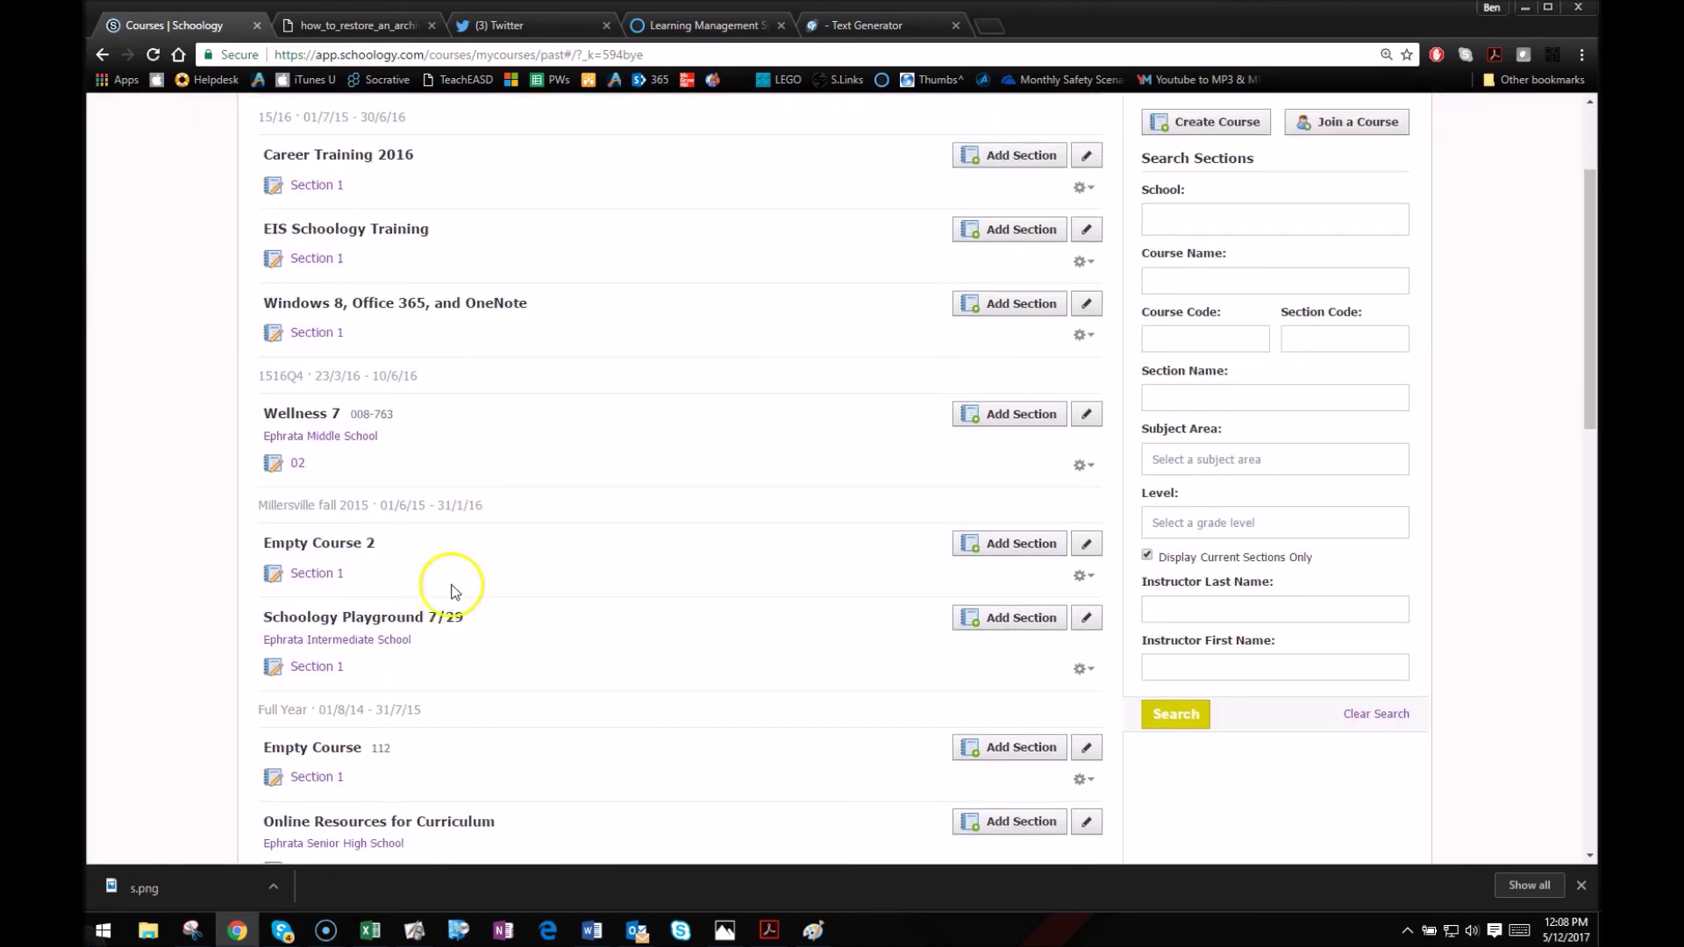
scroll(457, 581, "up", 2)
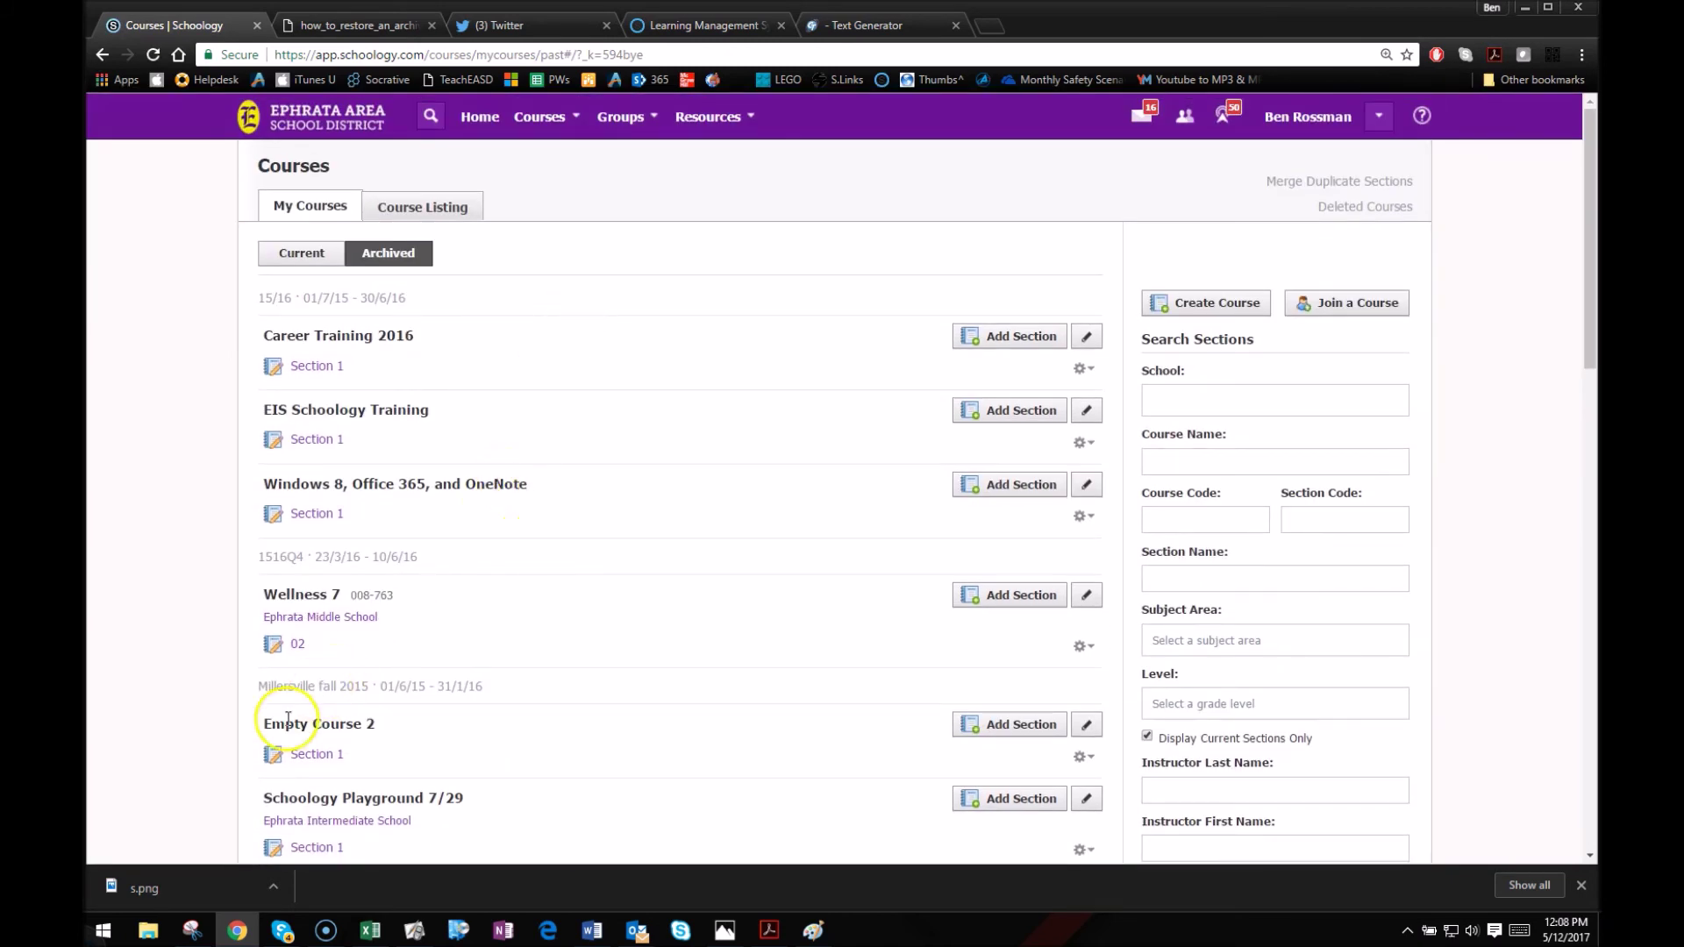